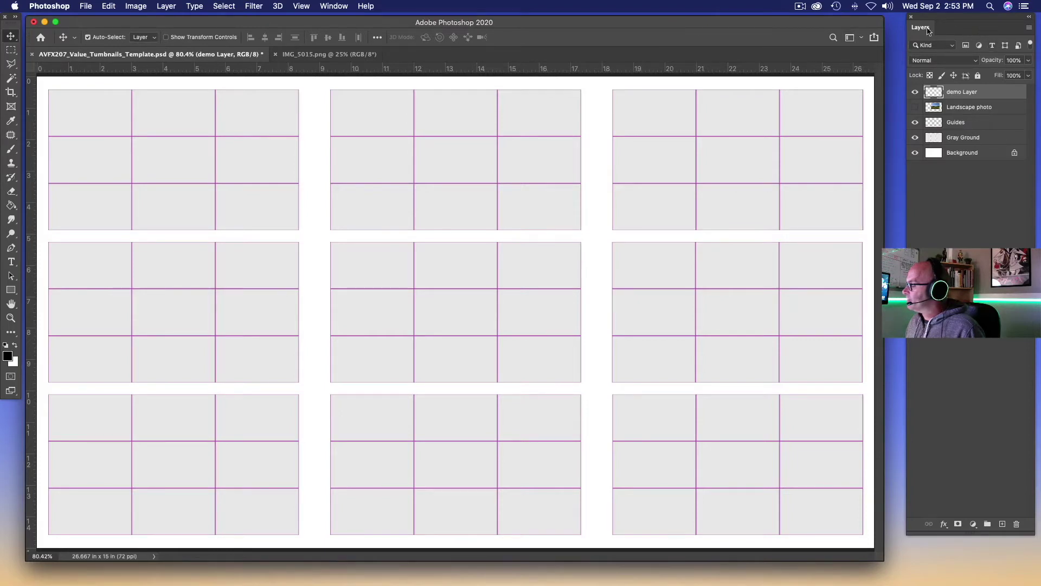
Step: Reposition the floating Layers panel and enlarge it slightly
left_click_drag(968, 24, 950, 22)
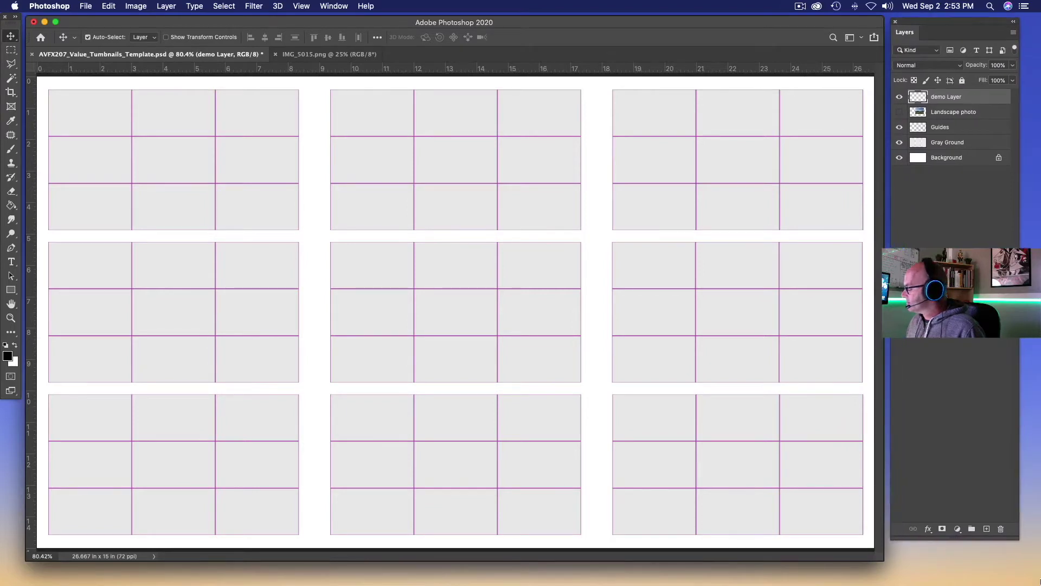
left_click_drag(1018, 539, 1029, 554)
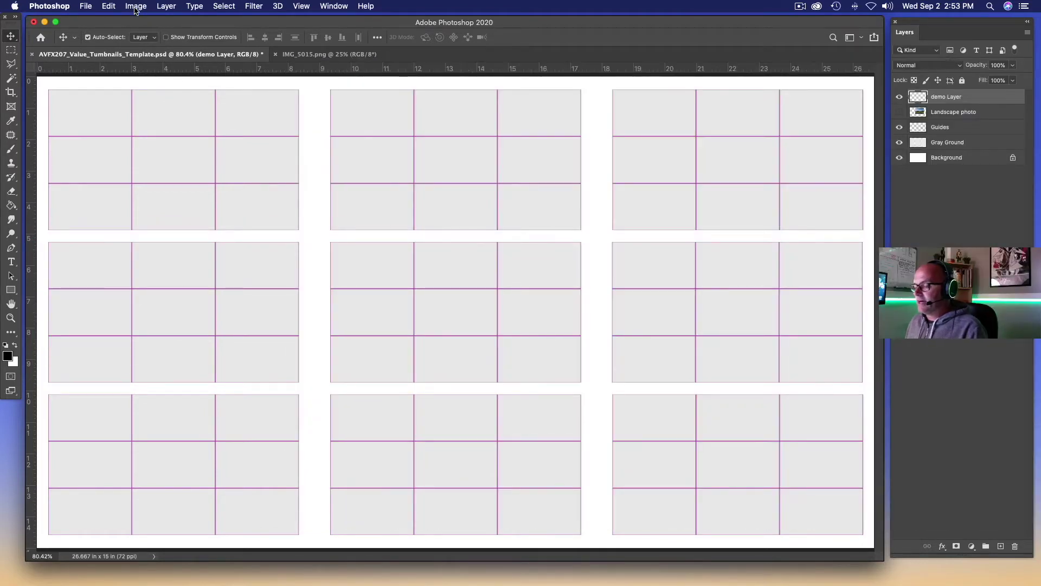
Step: Examine the template's pixel dimensions and resolution in an enlarged Image Size dialog, leaving the values as they are
left_click(135, 8)
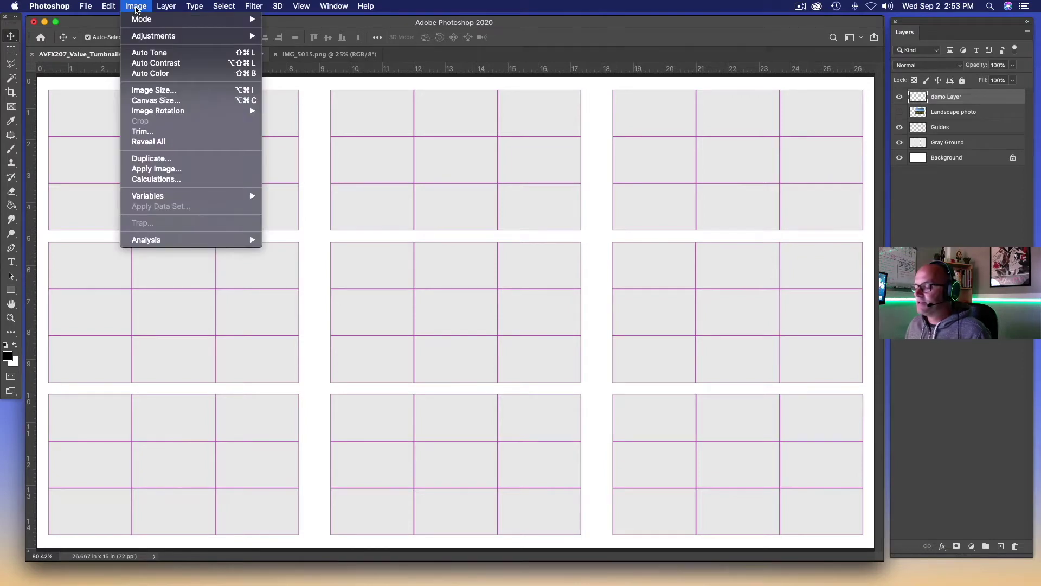
left_click(142, 94)
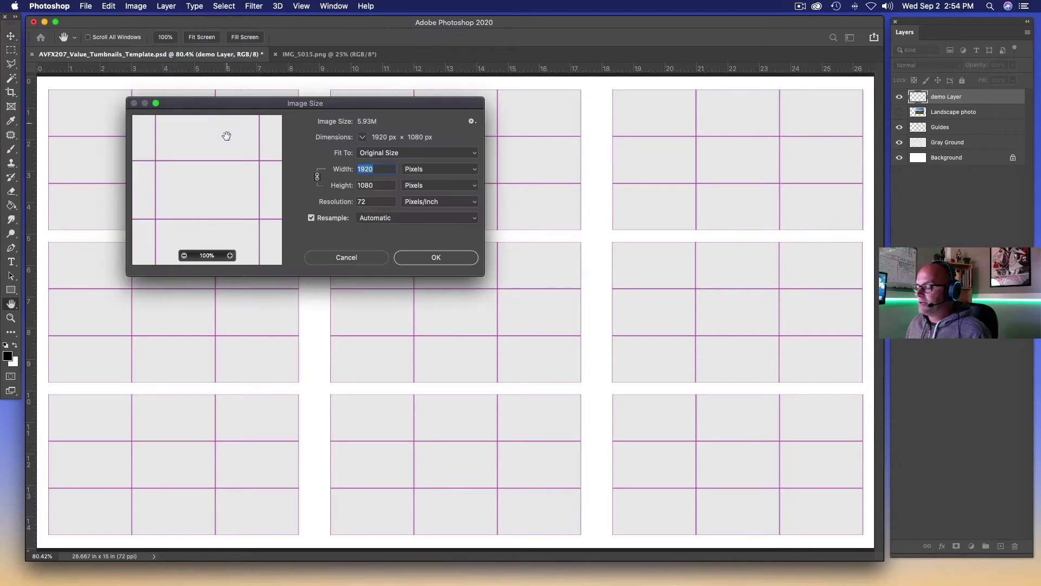
left_click_drag(266, 106, 277, 108)
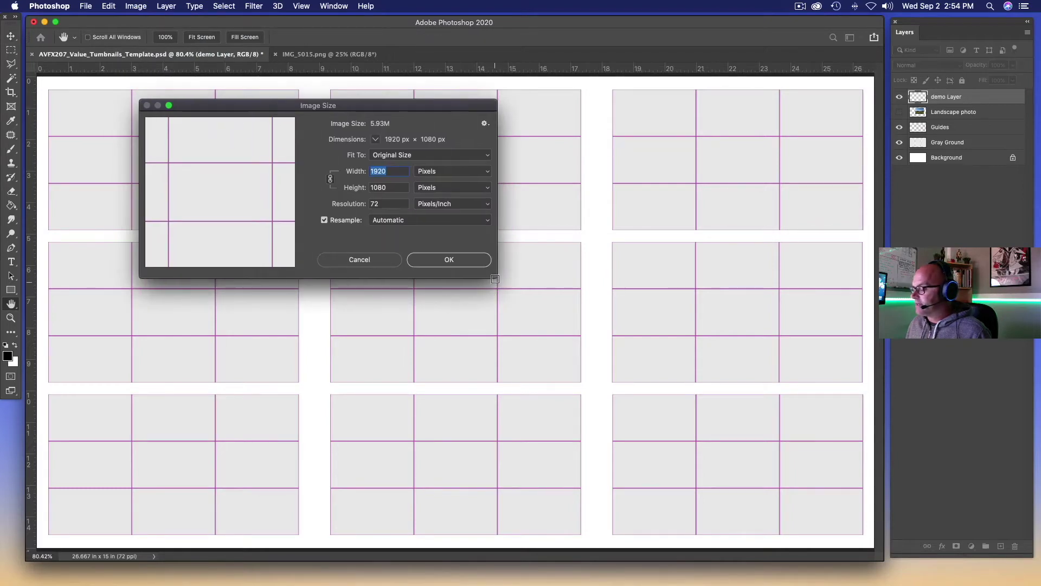
left_click_drag(497, 280, 674, 408)
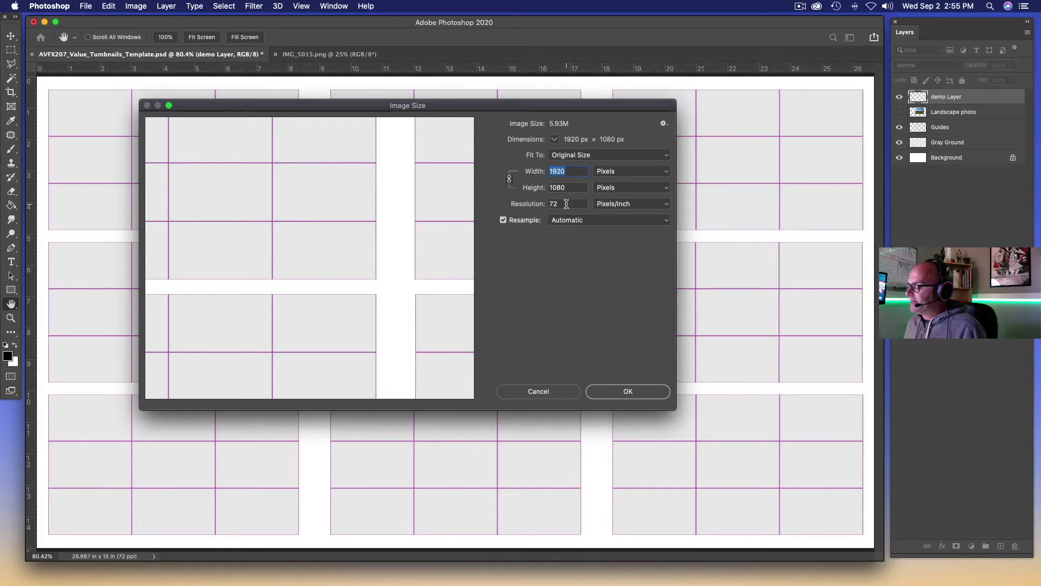
left_click(626, 390)
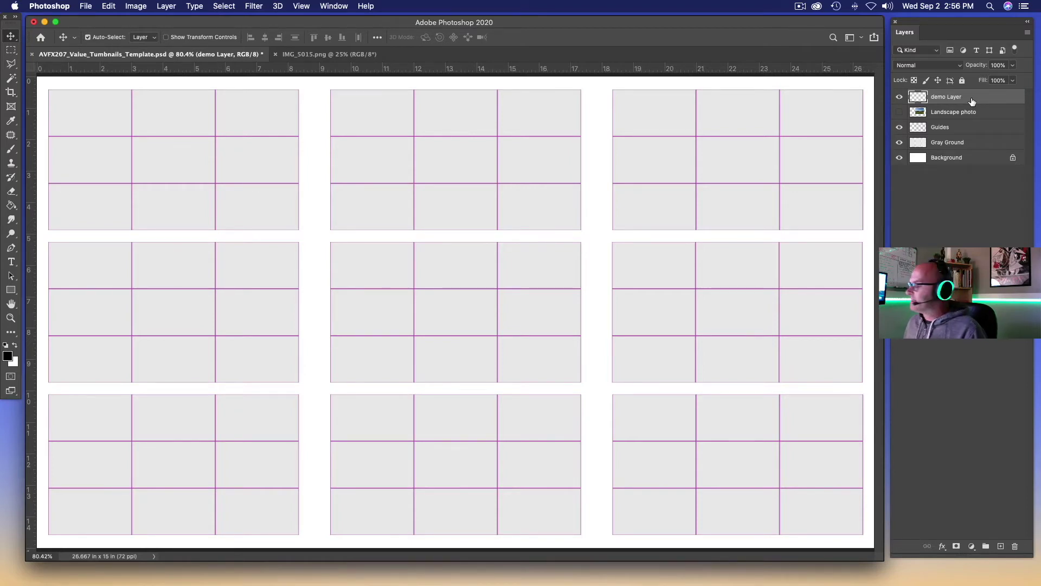
Step: Preview the Landscape photo layer by toggling its visibility, try reordering it with the demo Layer, and hide it again
left_click(899, 113)
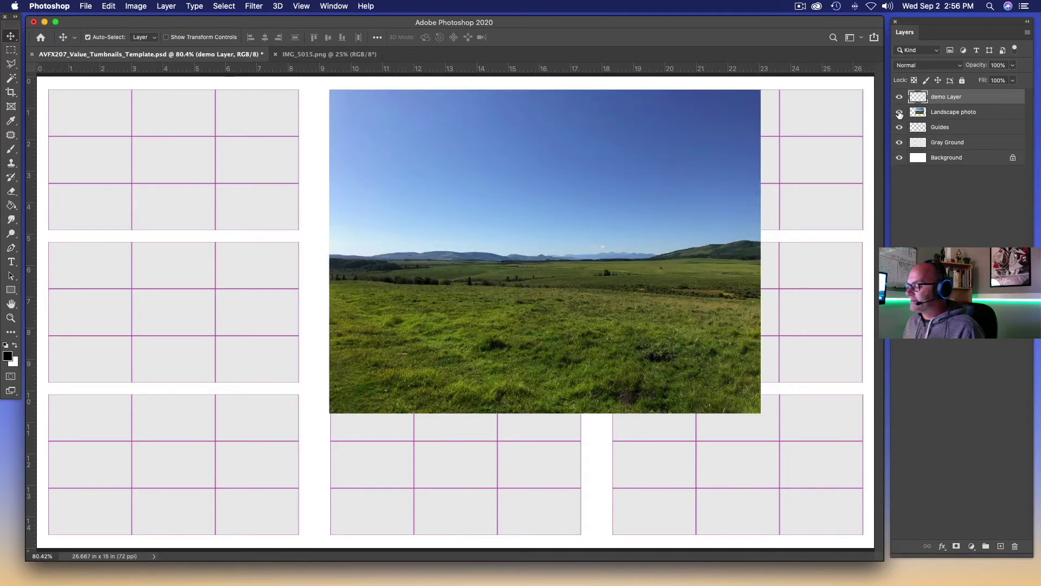
left_click(899, 112)
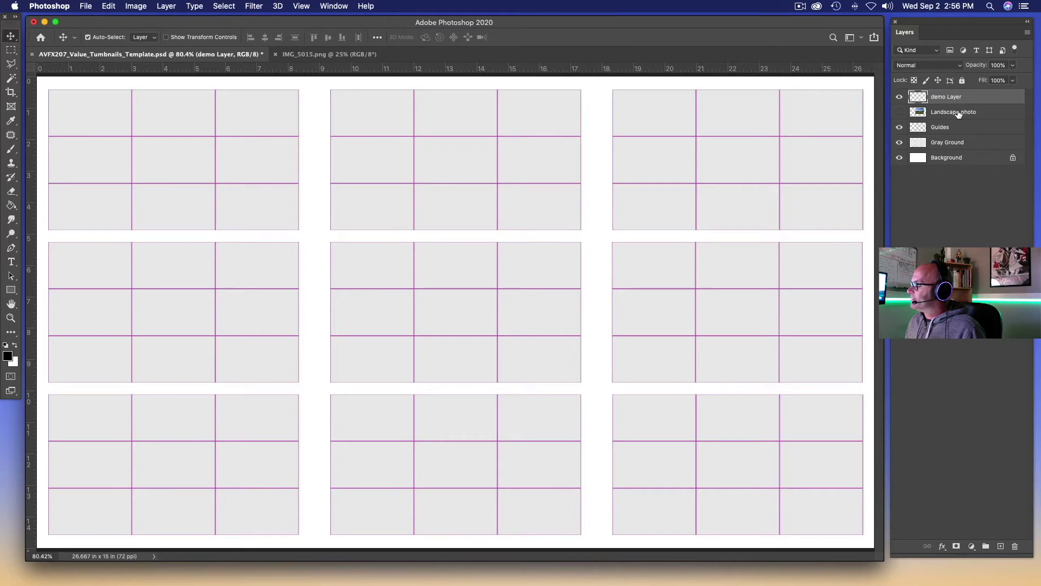
left_click(898, 111)
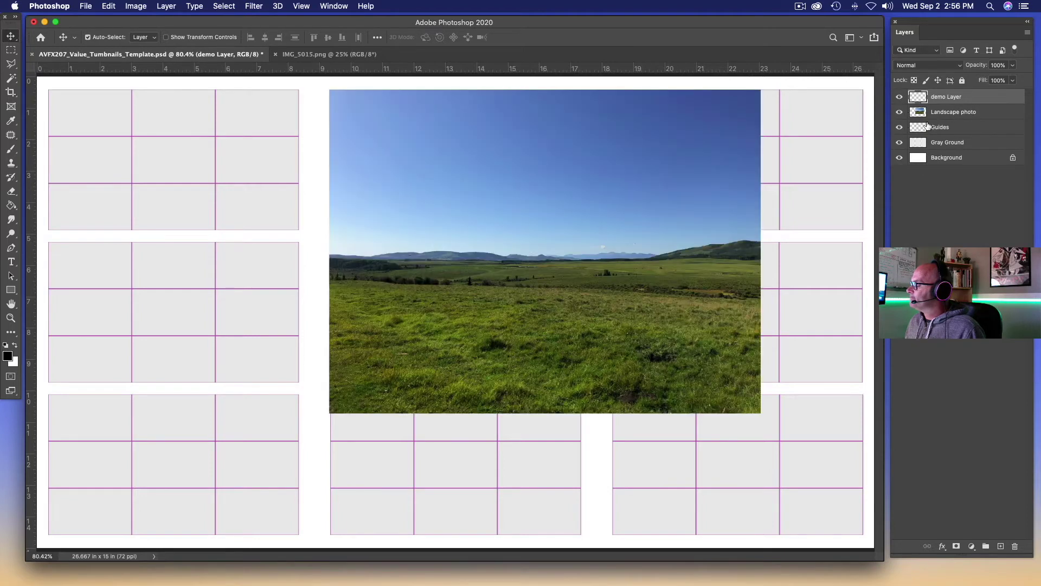
left_click(946, 113)
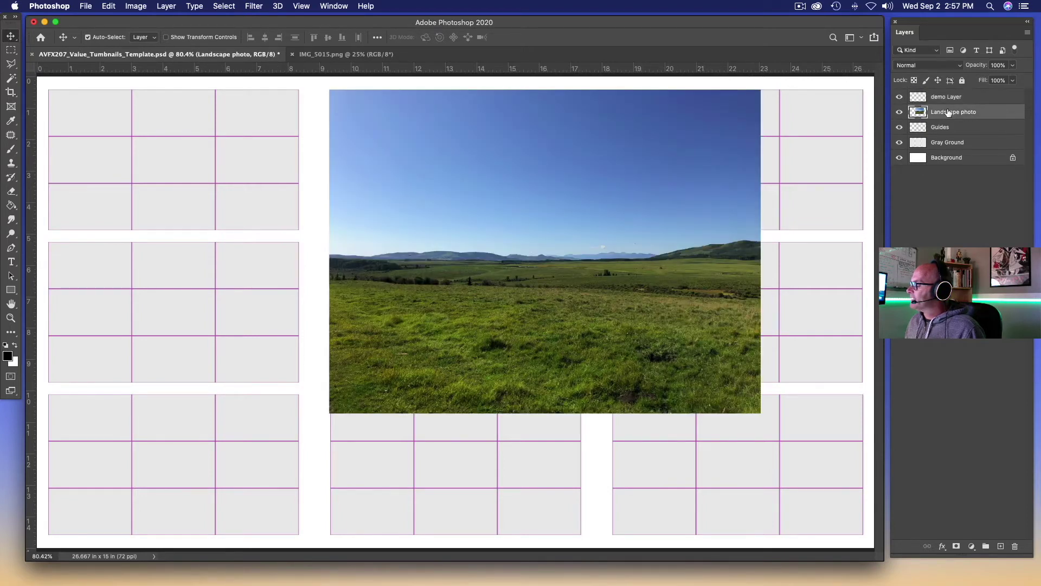
left_click_drag(948, 113, 950, 95)
left_click(900, 112)
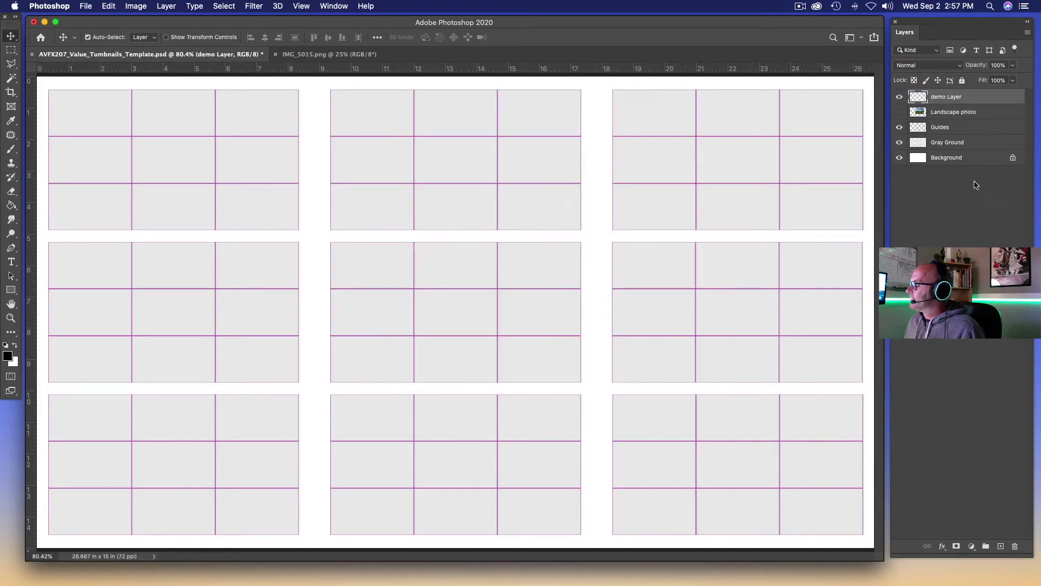
right_click(964, 96)
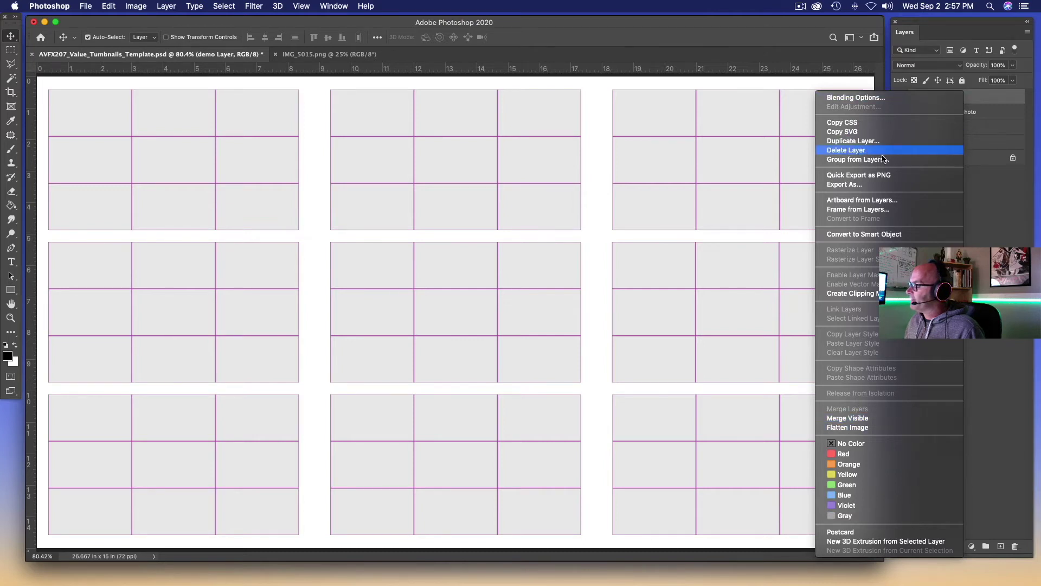
left_click(988, 227)
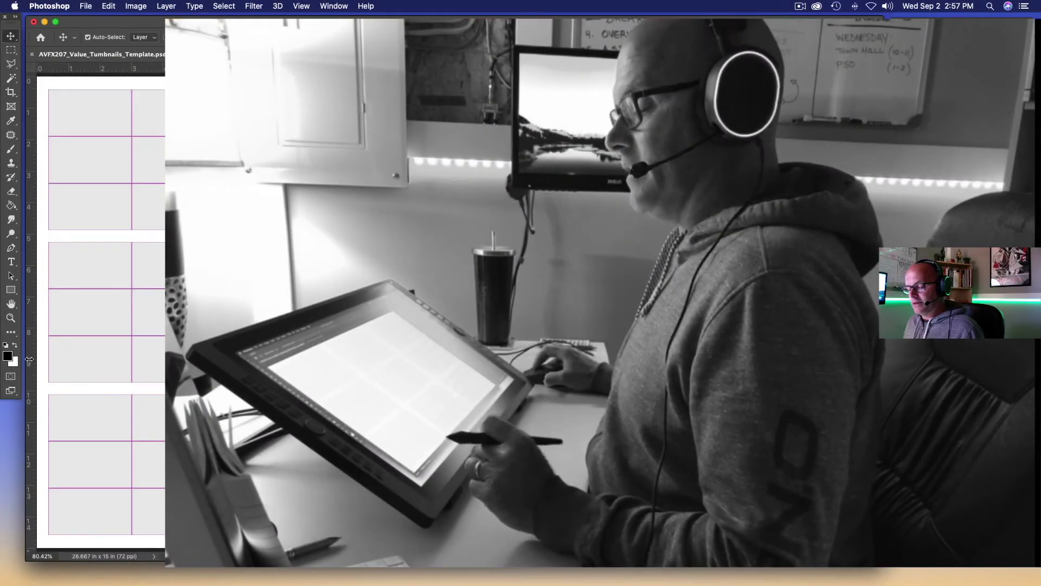
Step: On the demo Layer, paint a large black scribble over the central thumbnails and a black oval in the upper-right thumbnail with a 35 px brush
key("b")
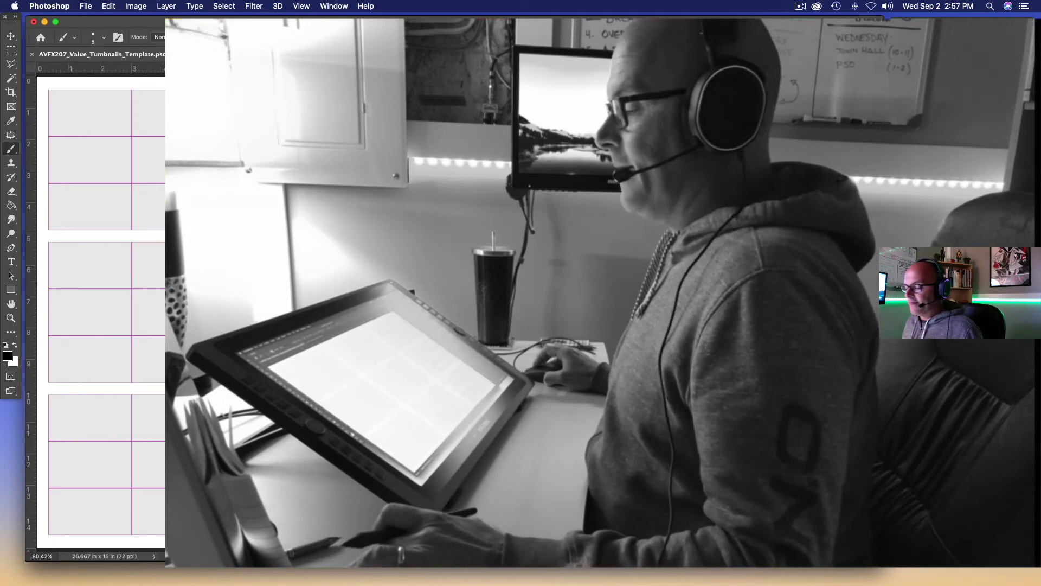
key(".")
key("]")
key("]")
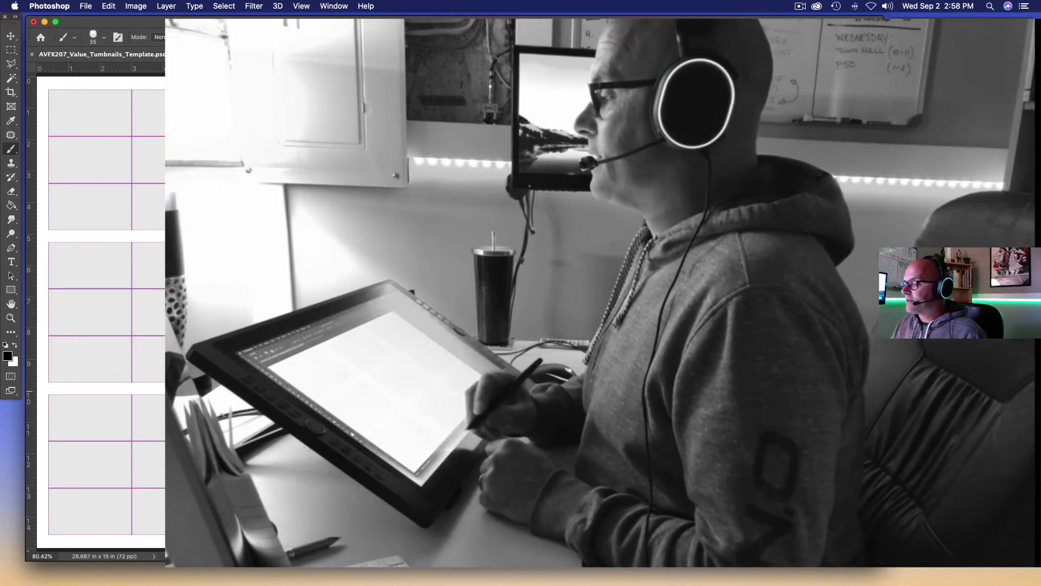
mouse_move(289, 266)
left_mouse_down()
mouse_move(316, 275)
mouse_move(274, 346)
mouse_move(394, 242)
mouse_move(408, 266)
mouse_move(371, 393)
mouse_move(352, 350)
mouse_move(369, 254)
mouse_move(349, 277)
mouse_move(330, 354)
mouse_move(343, 358)
mouse_move(413, 309)
mouse_move(465, 298)
mouse_move(423, 371)
mouse_move(482, 342)
mouse_move(518, 419)
left_mouse_up()
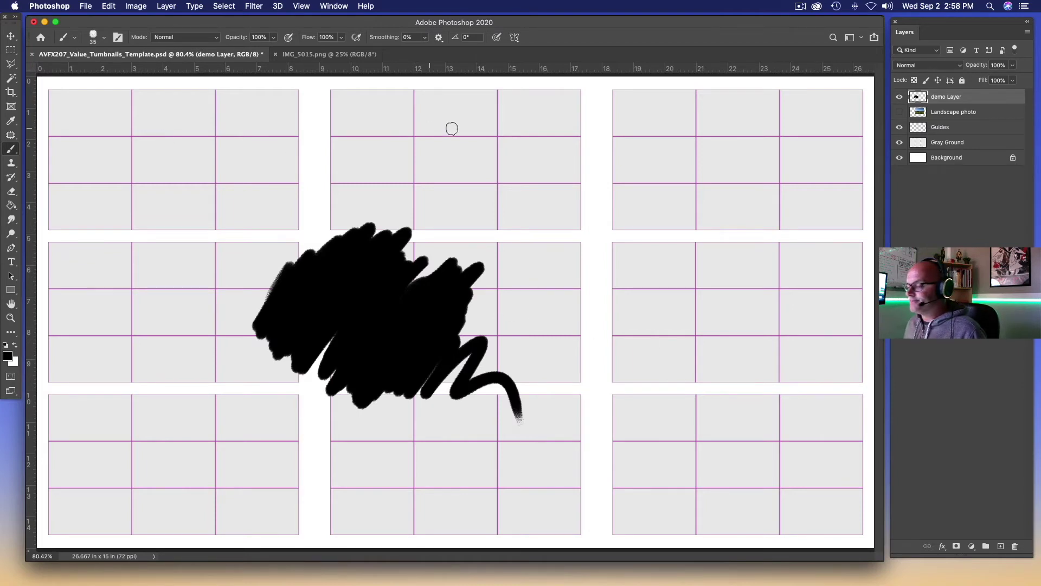
mouse_move(648, 193)
left_mouse_down()
mouse_move(672, 161)
mouse_move(642, 196)
mouse_move(645, 216)
mouse_move(671, 213)
mouse_move(680, 192)
mouse_move(674, 214)
left_mouse_up()
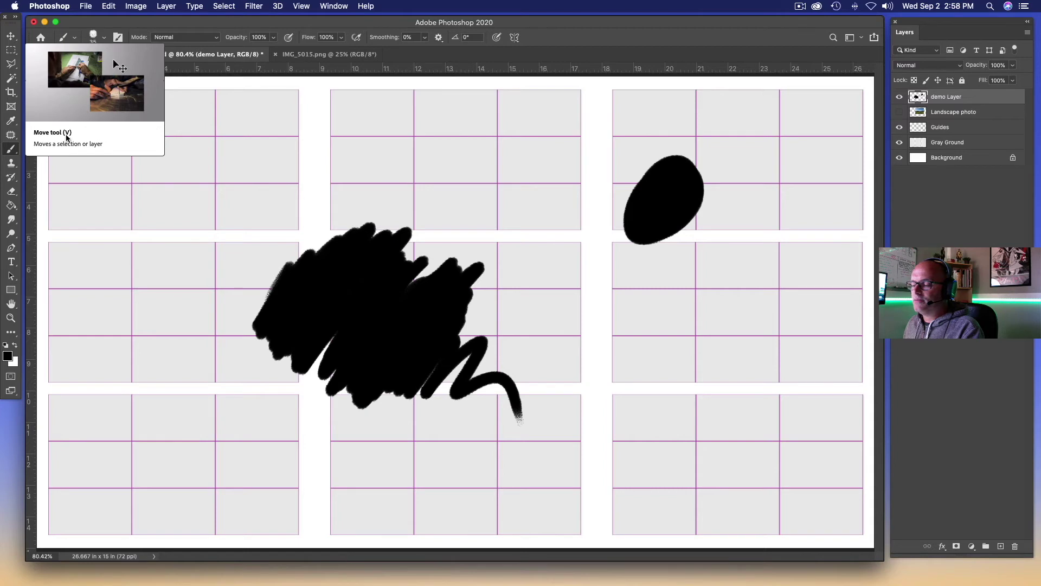
Step: Move the demo Layer's painted shapes slightly left and down with the Move tool, and nudge them a little to the right
left_click(11, 38)
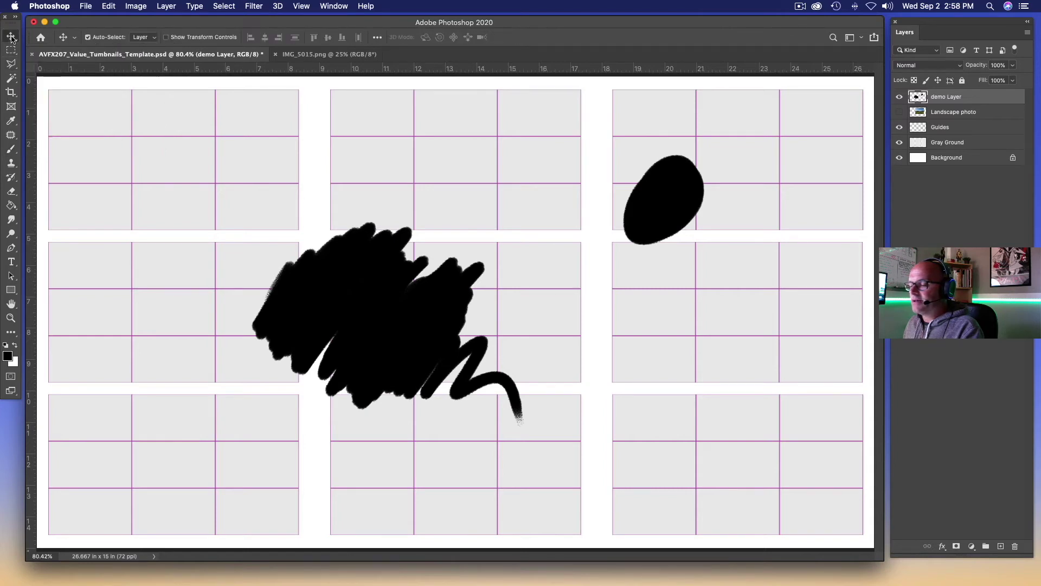
mouse_move(367, 314)
left_mouse_down()
mouse_move(383, 318)
mouse_move(312, 323)
mouse_move(333, 298)
mouse_move(268, 326)
mouse_move(343, 320)
left_mouse_up()
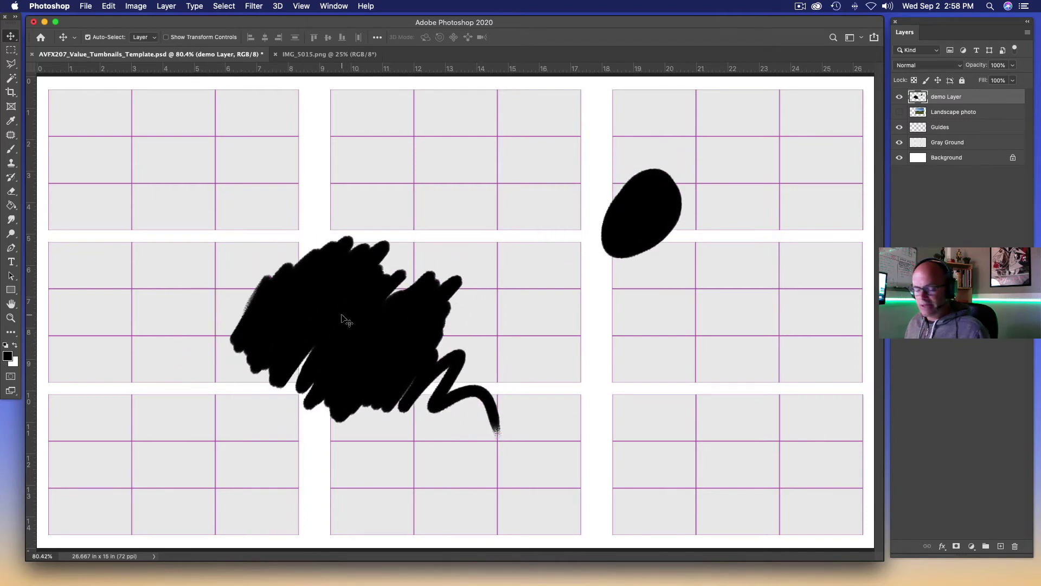
key("Right")
key("Right")
key("Right")
key("Right")
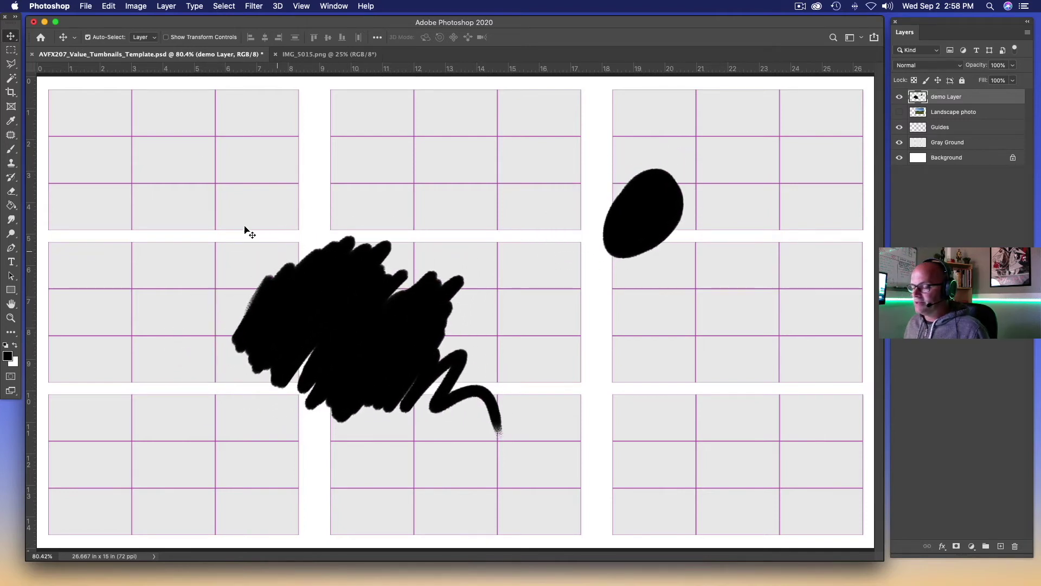
Step: Draw a rectangular marquee selection around the black scribble and deselect it
left_click(17, 40)
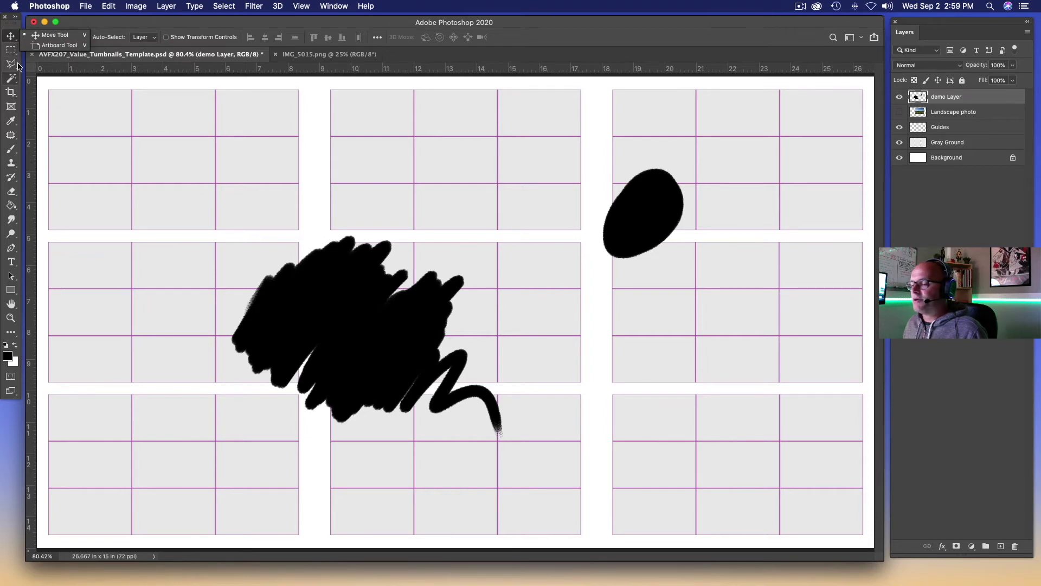
left_click(10, 50)
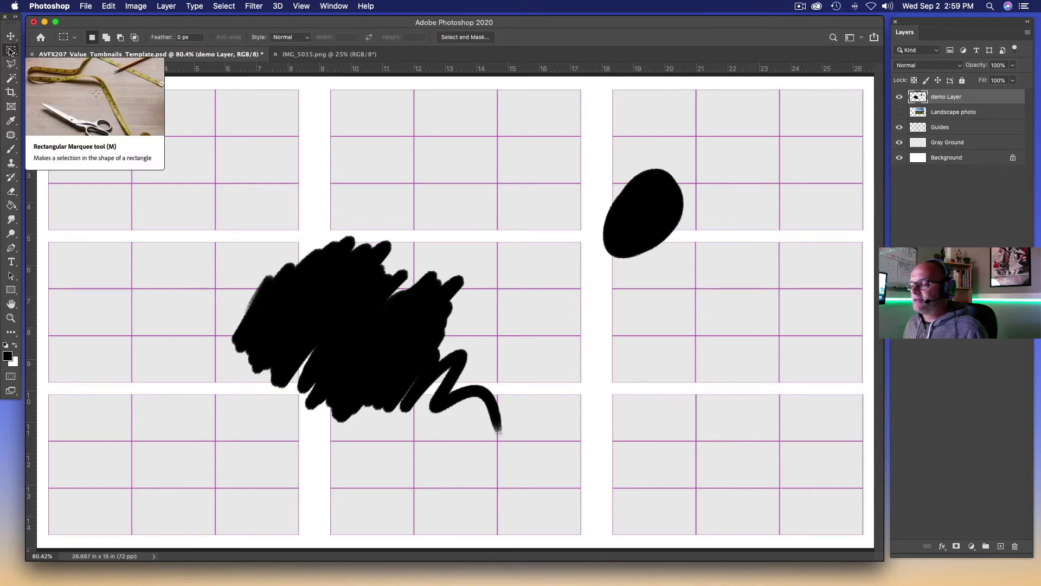
left_click(11, 51)
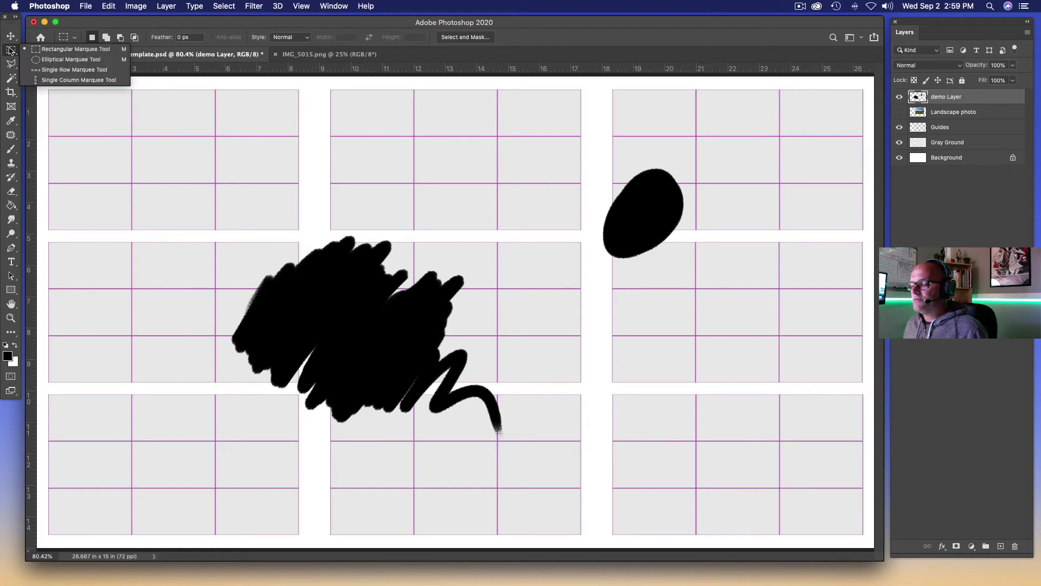
left_click(10, 49)
mouse_move(183, 180)
left_mouse_down()
mouse_move(295, 430)
mouse_move(553, 483)
mouse_move(549, 471)
left_mouse_up()
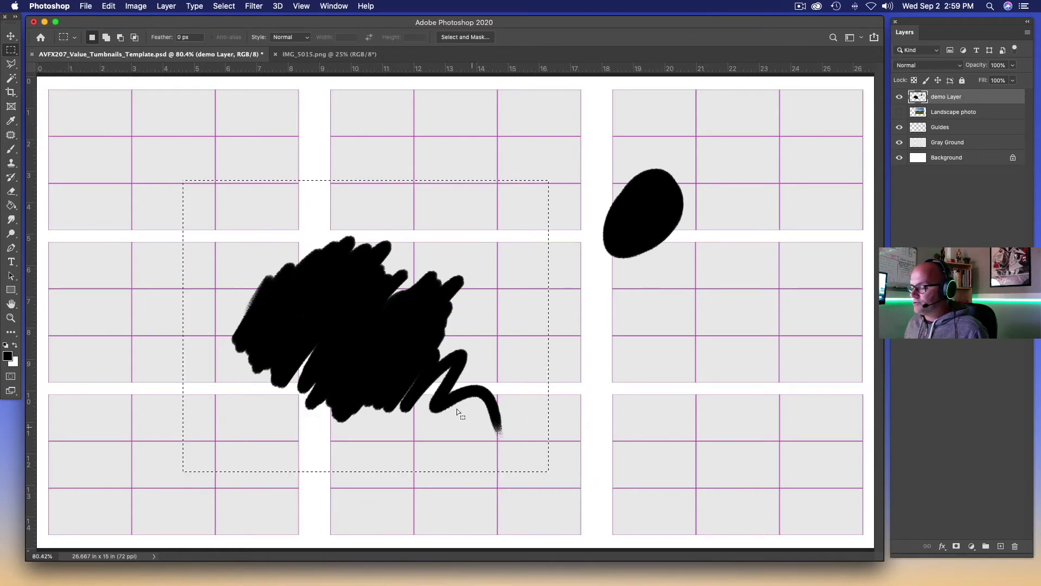
left_click(338, 320)
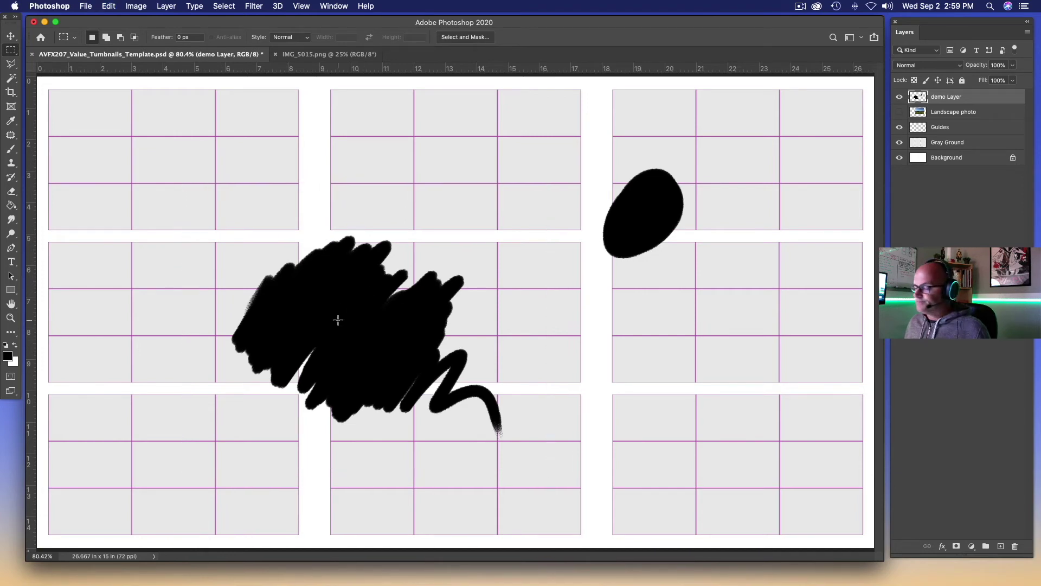
Step: Draw a freehand Lasso selection below the oval and replace it with one around the scribble's lower-right part
left_click(11, 65)
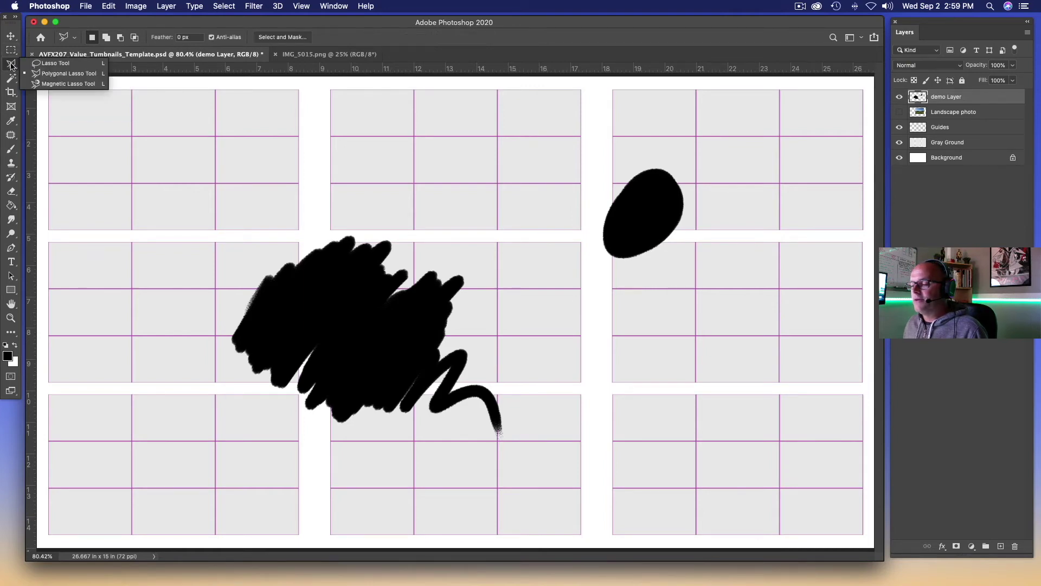
left_click(60, 65)
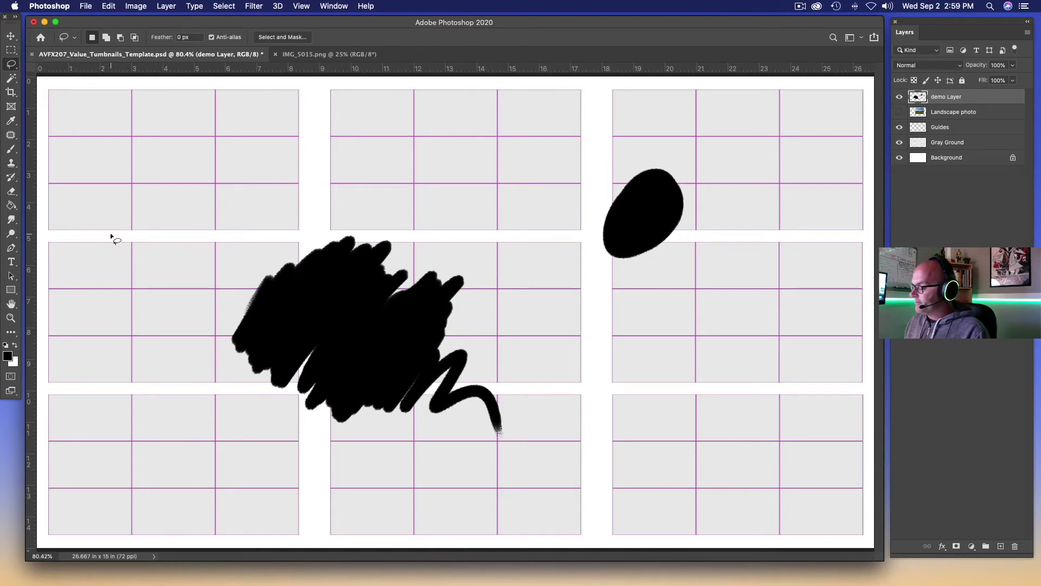
mouse_move(623, 364)
left_mouse_down()
mouse_move(766, 411)
mouse_move(760, 277)
mouse_move(655, 304)
left_mouse_up()
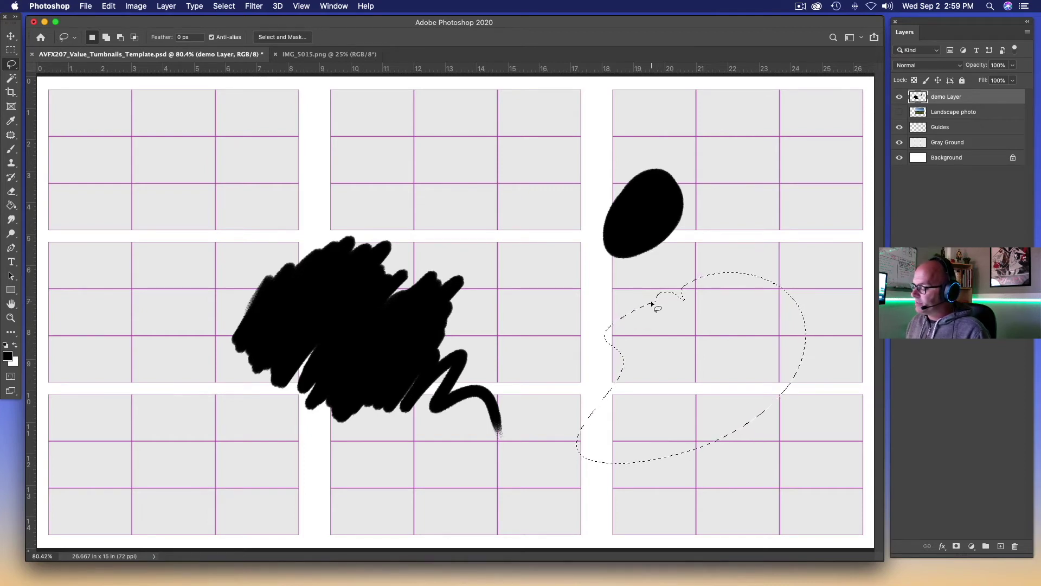
mouse_move(461, 310)
left_mouse_down()
mouse_move(347, 422)
mouse_move(538, 383)
mouse_move(477, 299)
left_mouse_up()
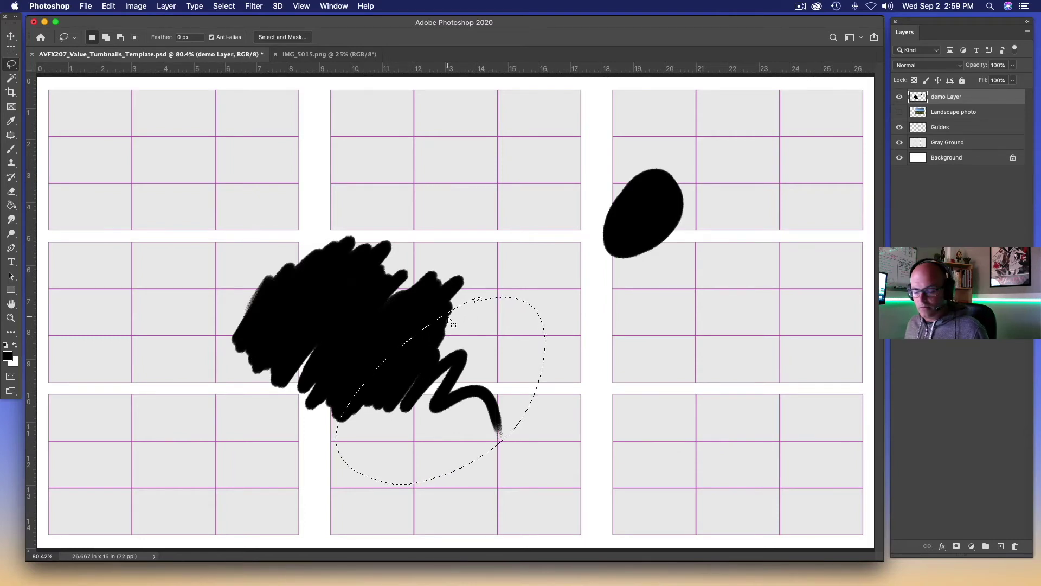
Step: Paint red brush strokes inside the lasso selection over the scribble, undo them and clear the selection
key("i")
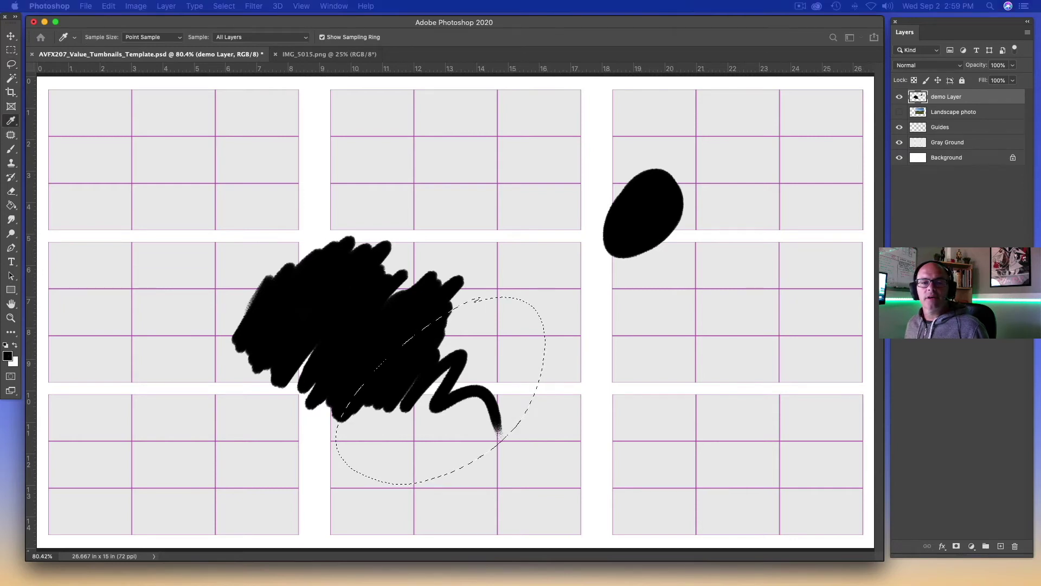
key("l")
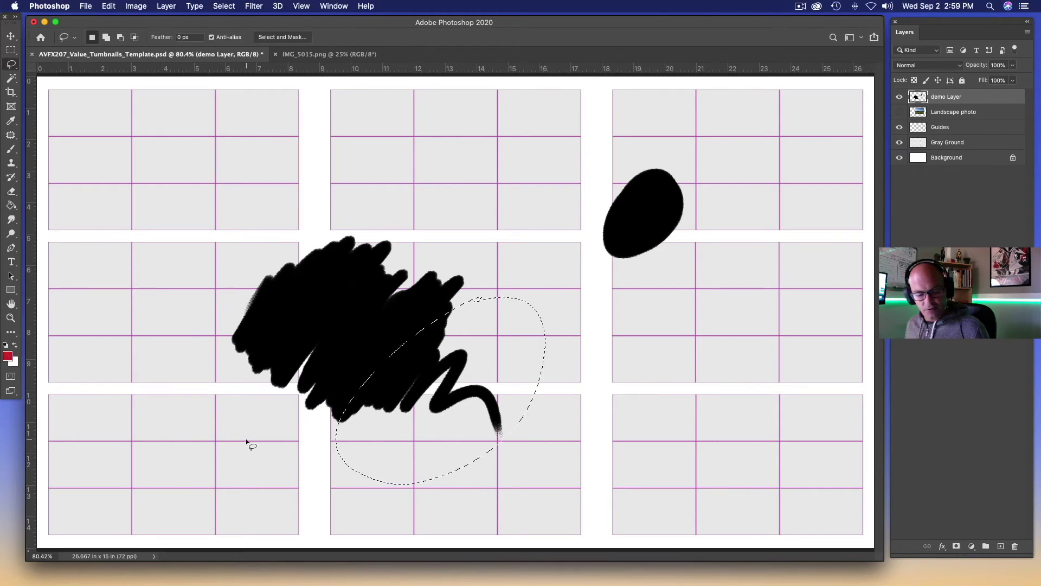
key("b")
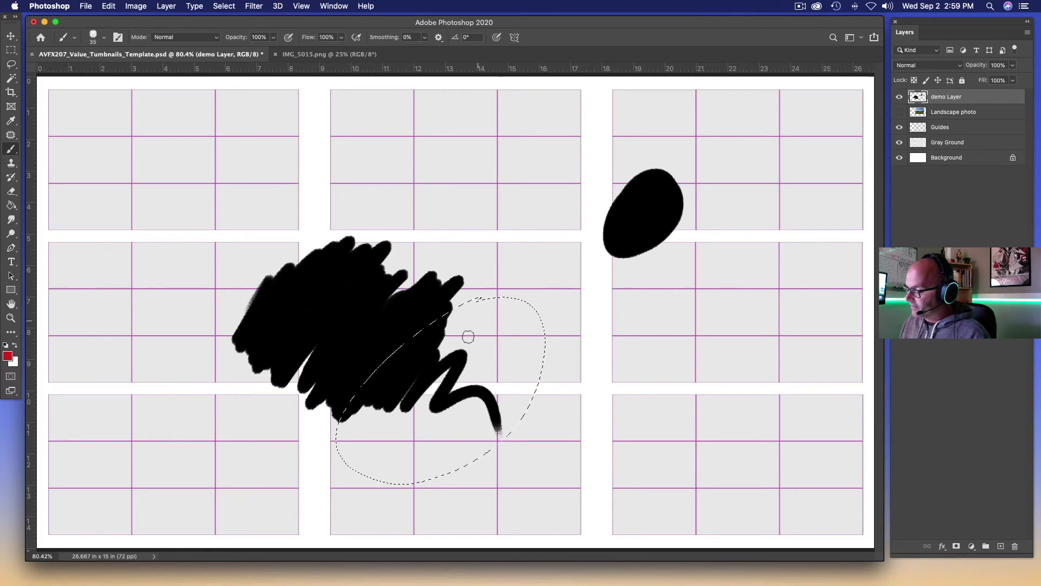
mouse_move(470, 287)
left_mouse_down()
mouse_move(405, 371)
mouse_move(384, 414)
mouse_move(469, 351)
mouse_move(465, 376)
mouse_move(478, 402)
mouse_move(498, 422)
left_mouse_up()
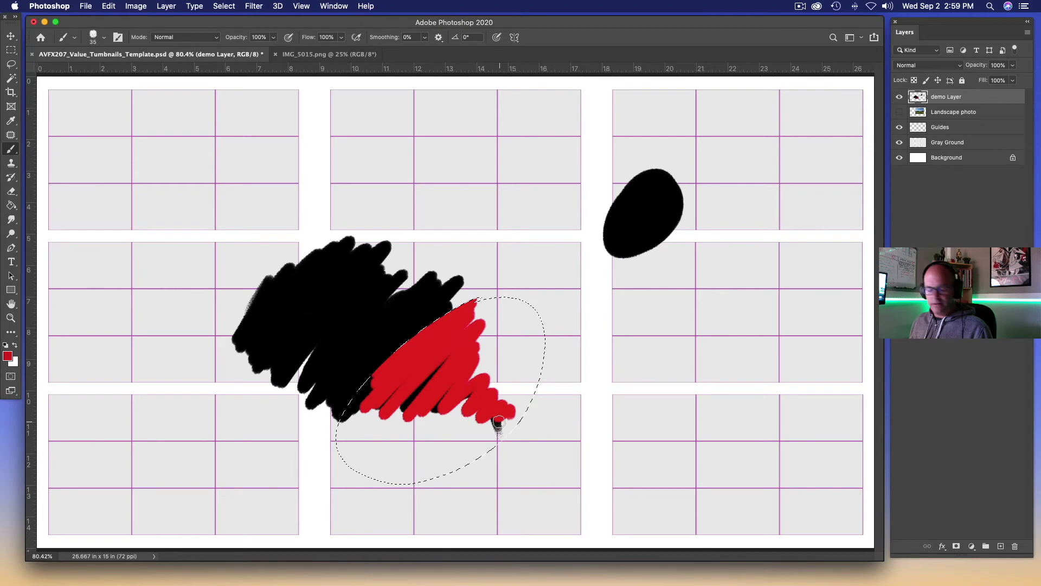
key("super+z")
key("super+d")
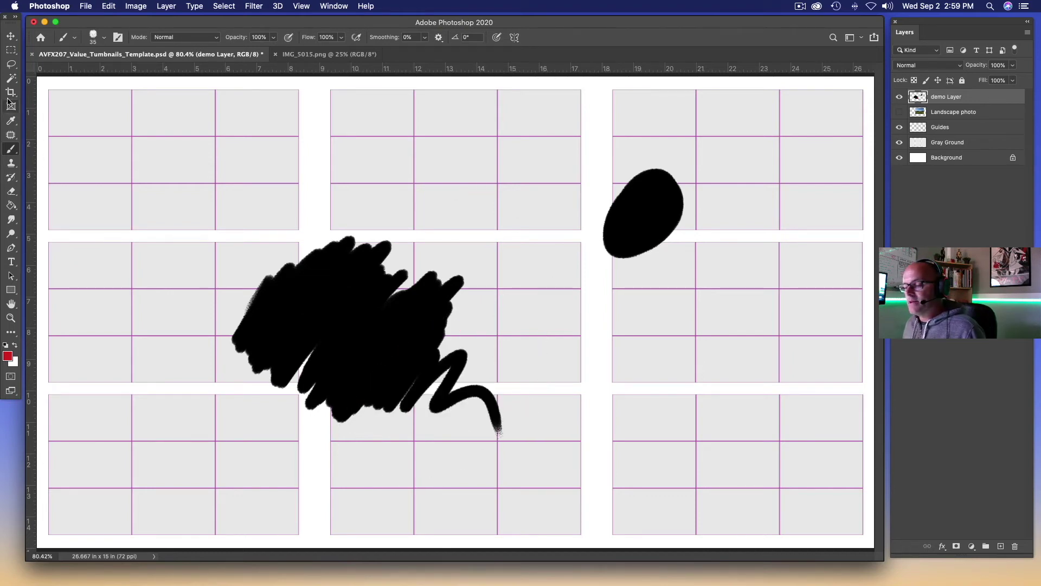
left_click(11, 64)
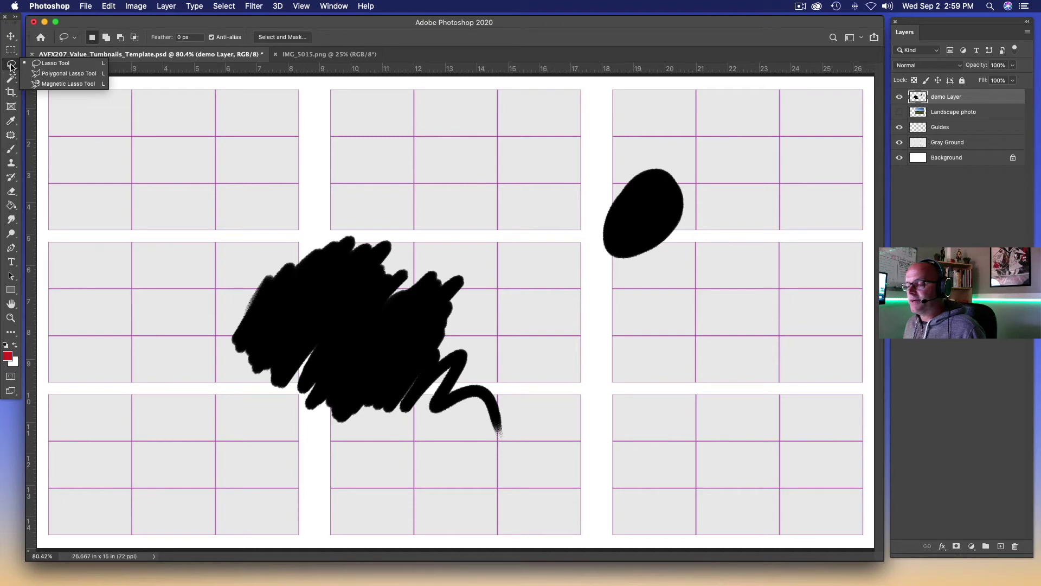
left_click(41, 62)
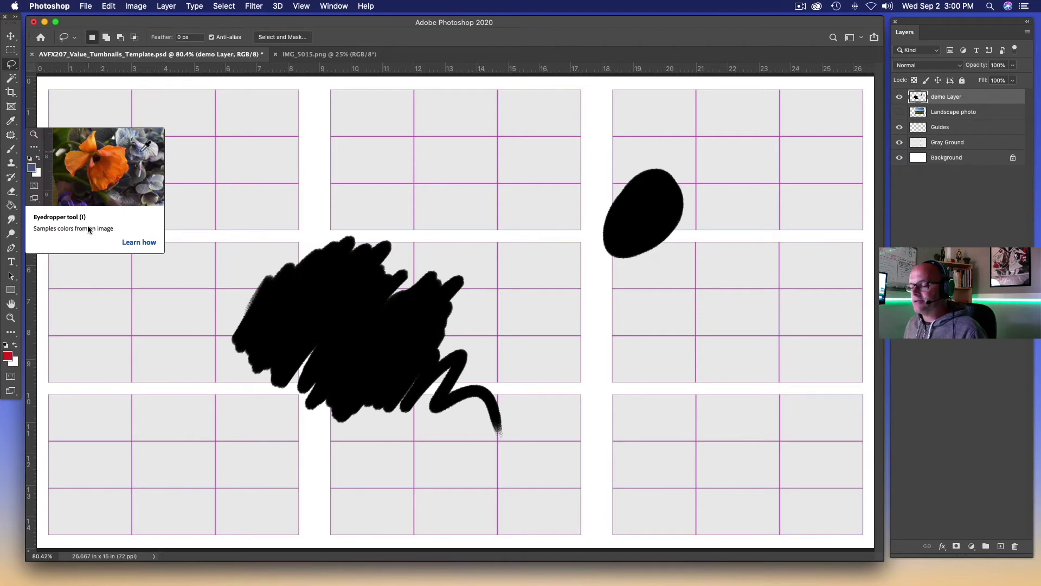
Step: Show the Landscape photo layer, hide the demo Layer, and sample the blue of the sky with the Eyedropper tool
left_click(10, 120)
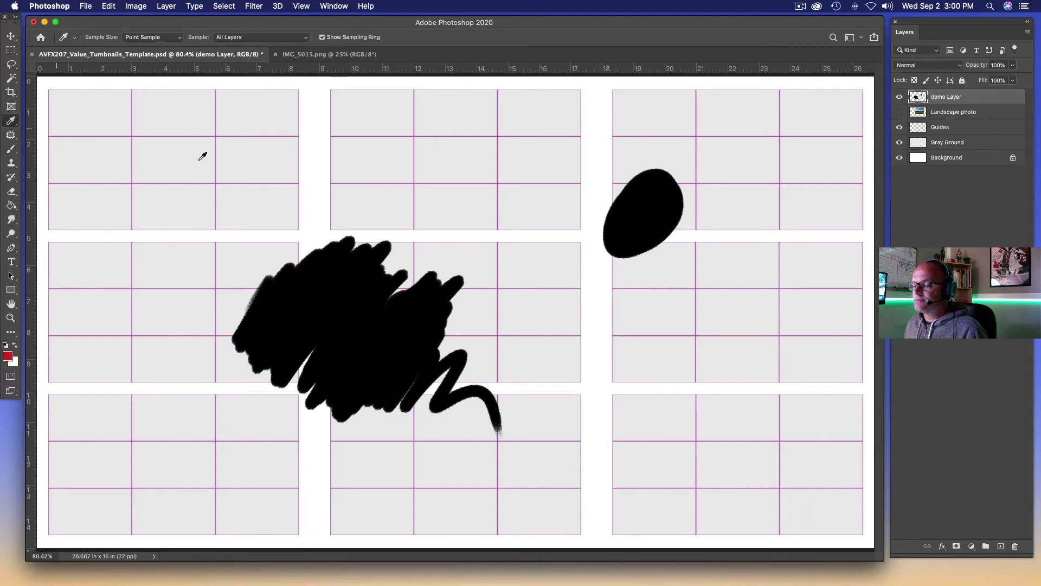
left_click(899, 112)
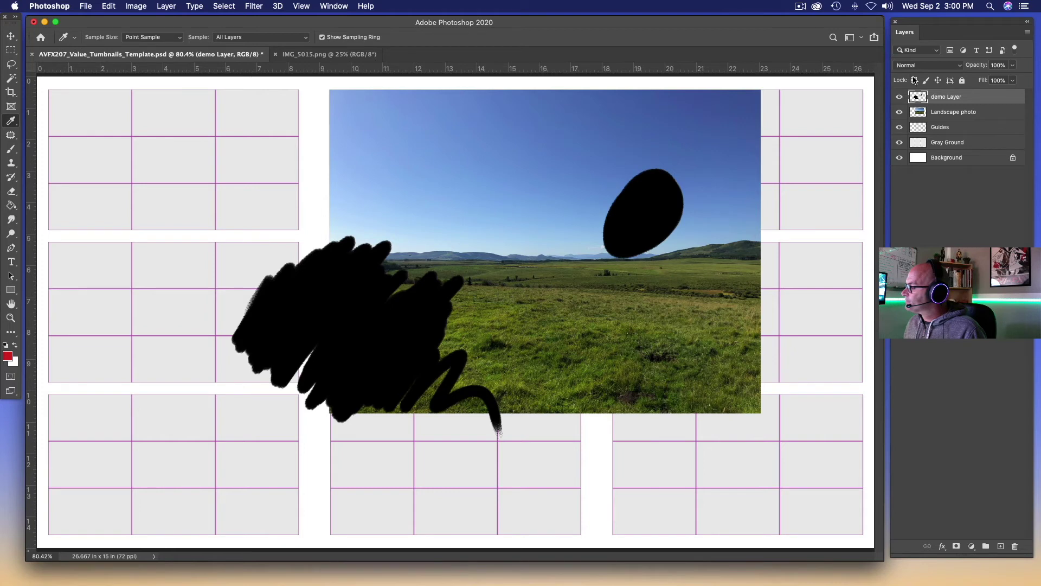
left_click(899, 96)
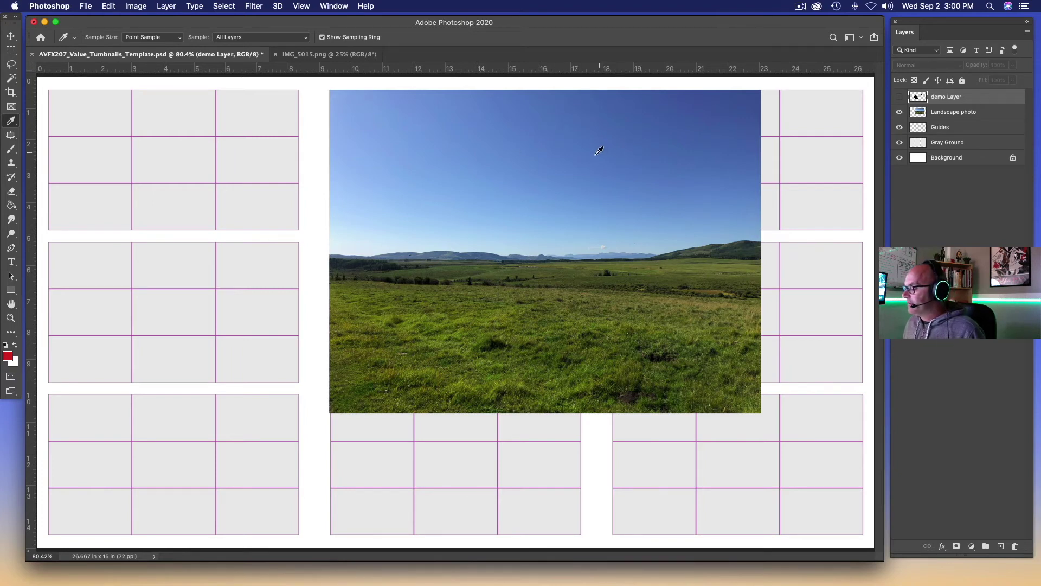
left_click(575, 151)
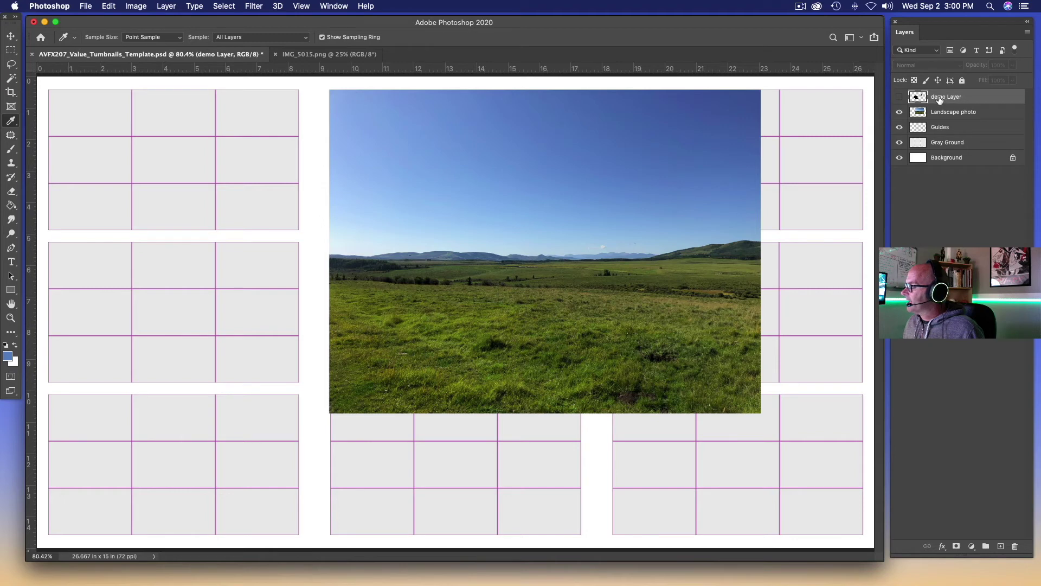
Step: Check the demo Layer's visibility, leave it hidden, and add a new layer above it named colors
left_click(900, 96)
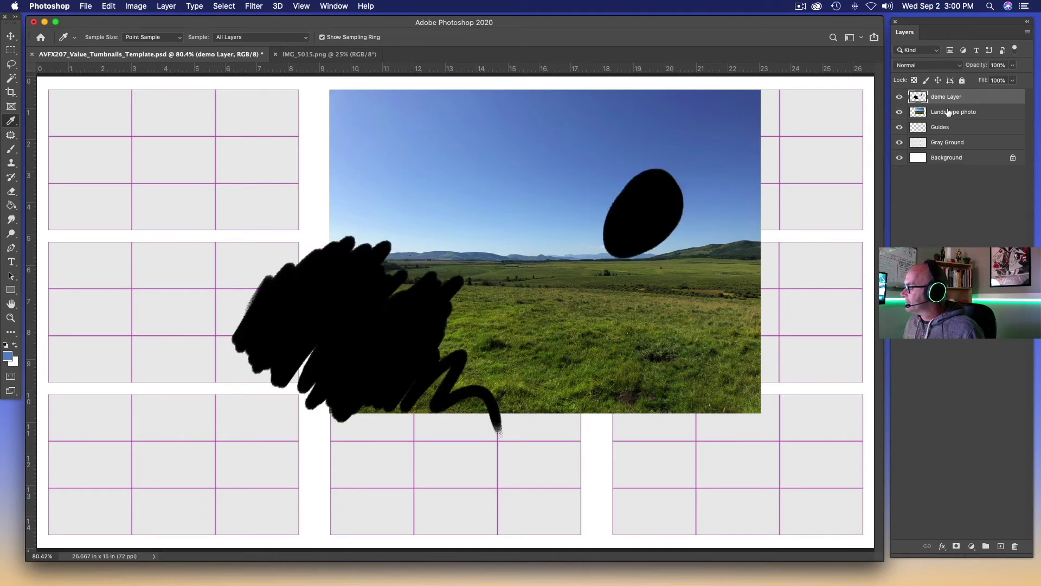
left_click(899, 96)
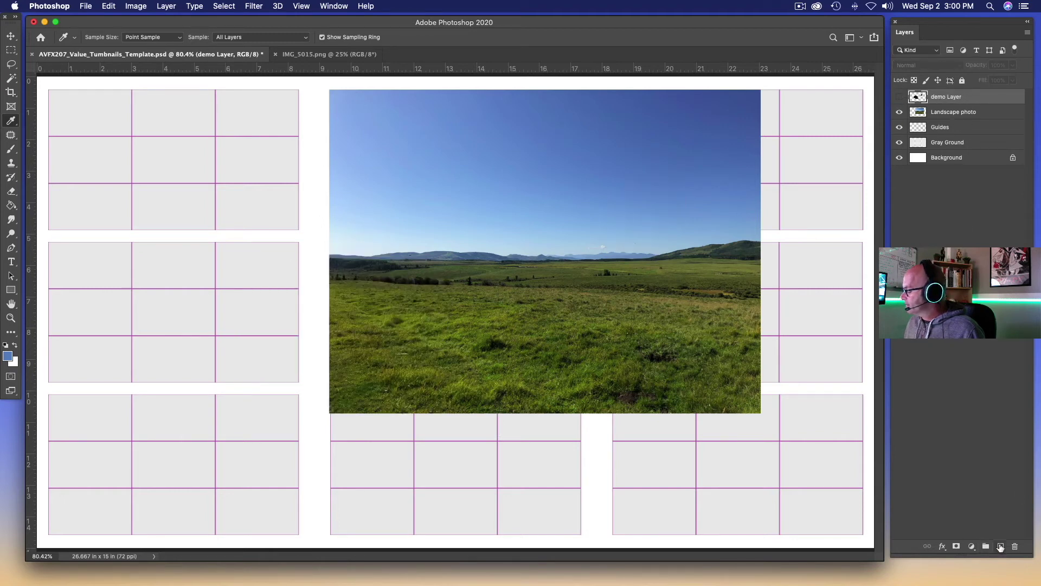
left_click(1000, 546)
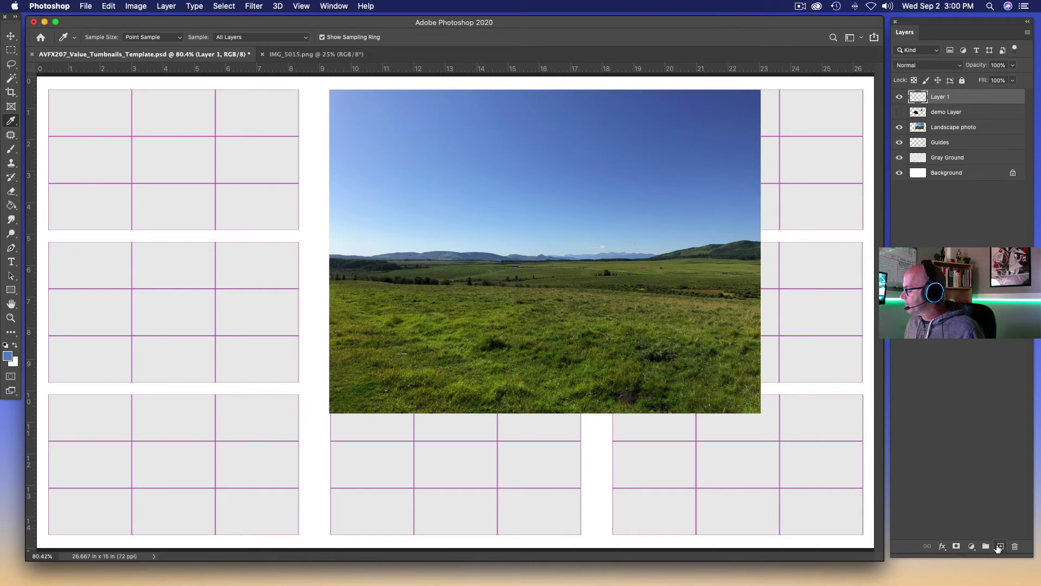
double_click(943, 96)
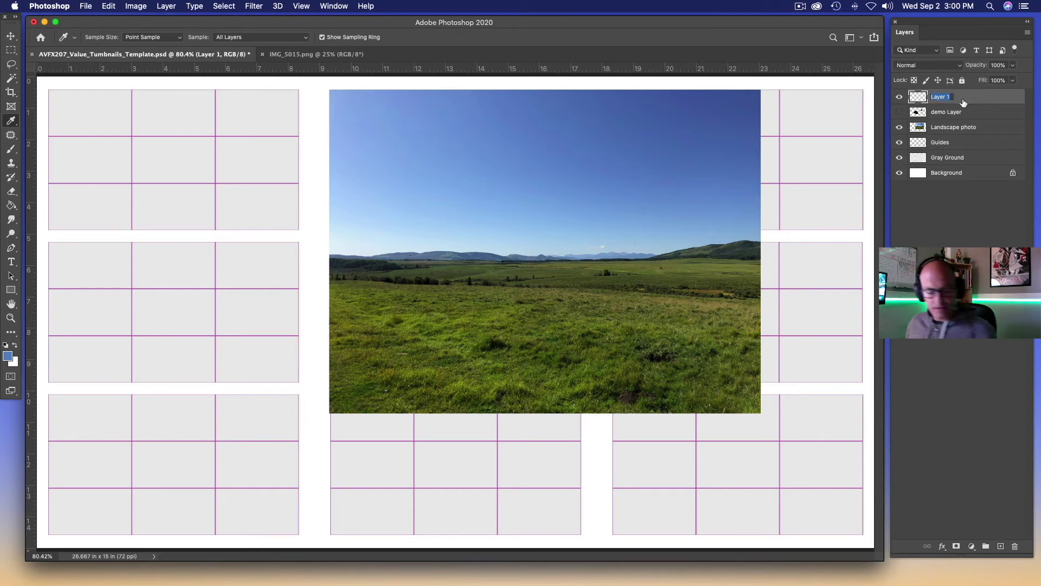
type("colors")
key("Return")
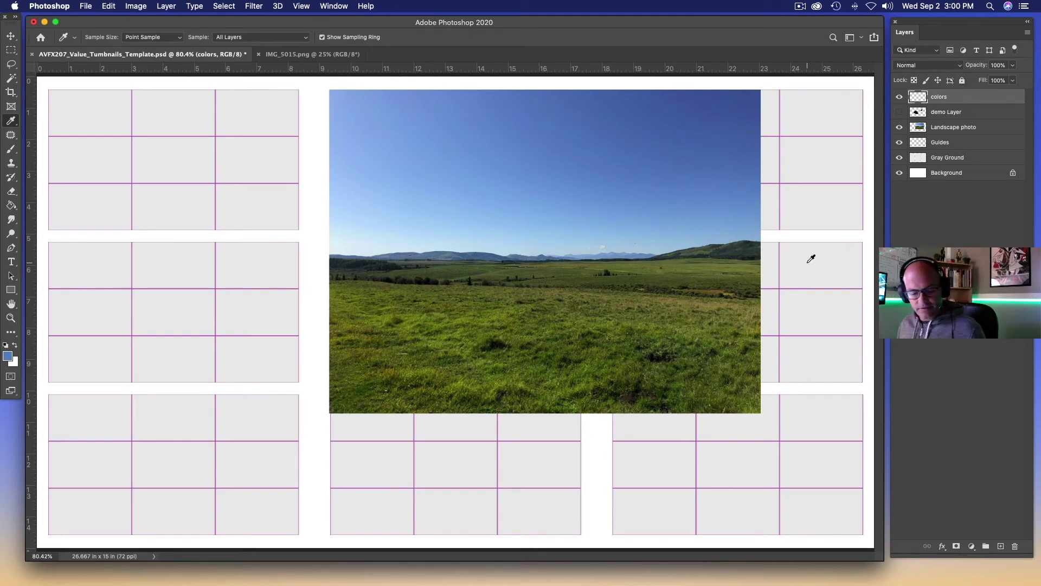
Step: Paint a sky-blue swatch on the colors layer in the upper-right thumbnail, and a green one below it sampled from the grass
key("b")
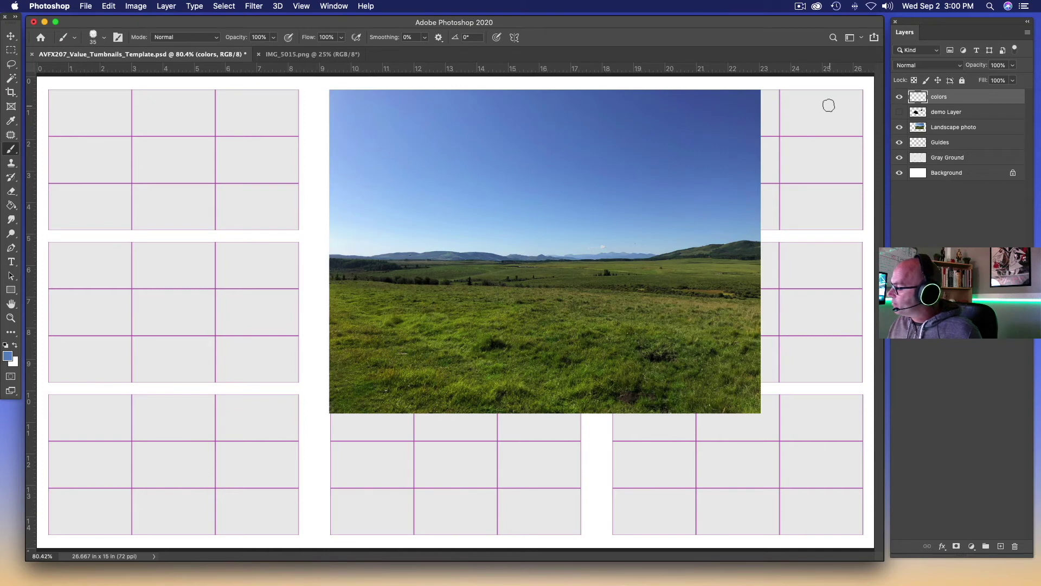
left_click_drag(831, 107, 830, 115)
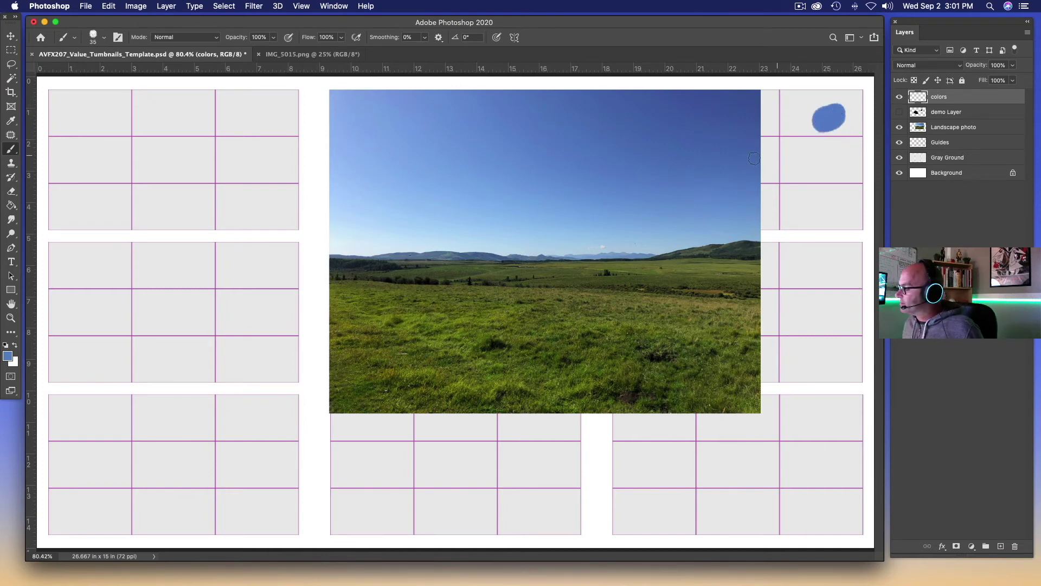
key("i")
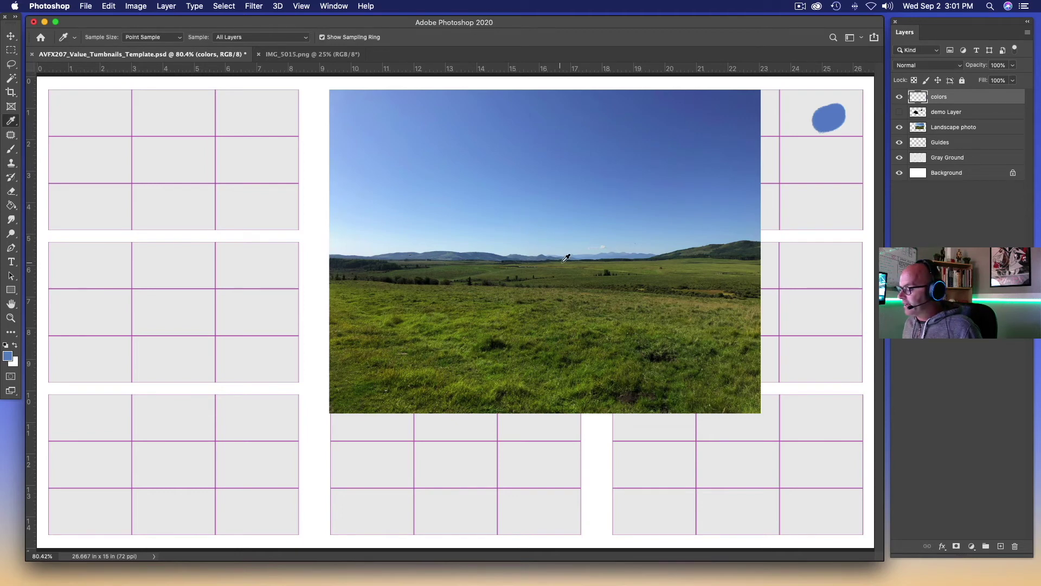
left_click(661, 329)
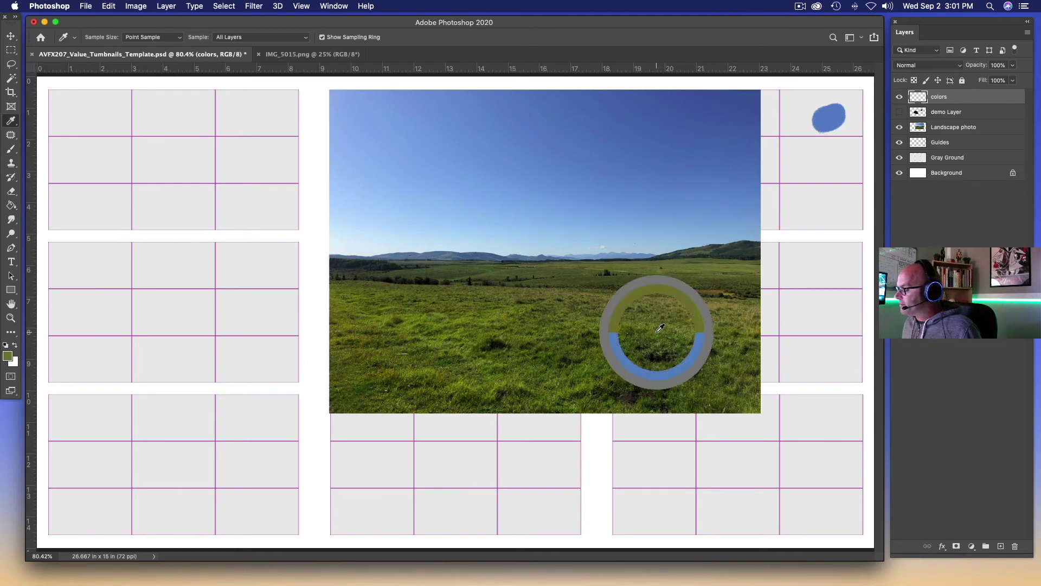
key("b")
left_click_drag(818, 154, 832, 171)
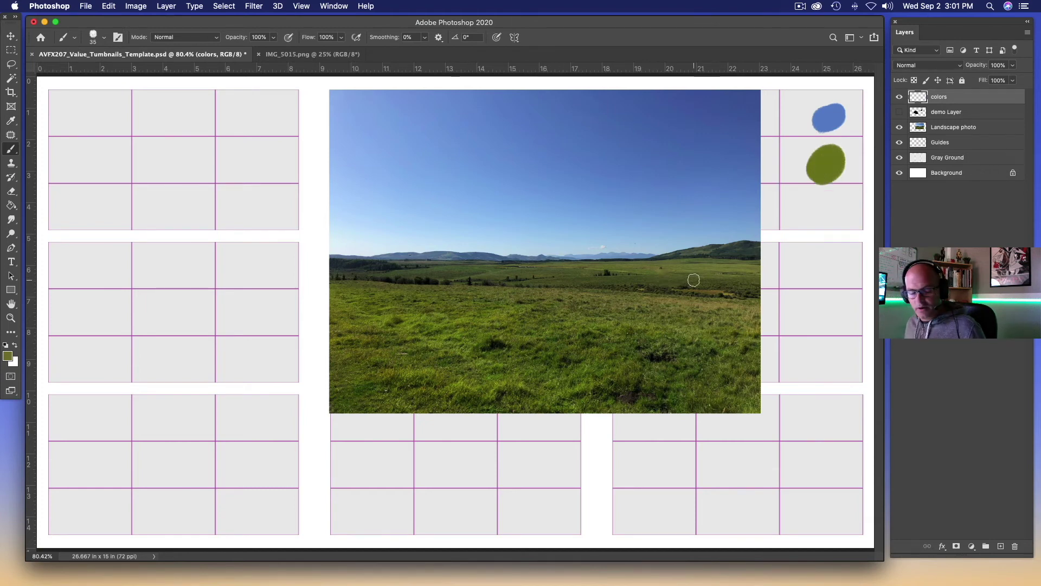
Step: Sample the dark green of the distant hill at the photo's right and paint a swatch of it below the grass-green one
key("i")
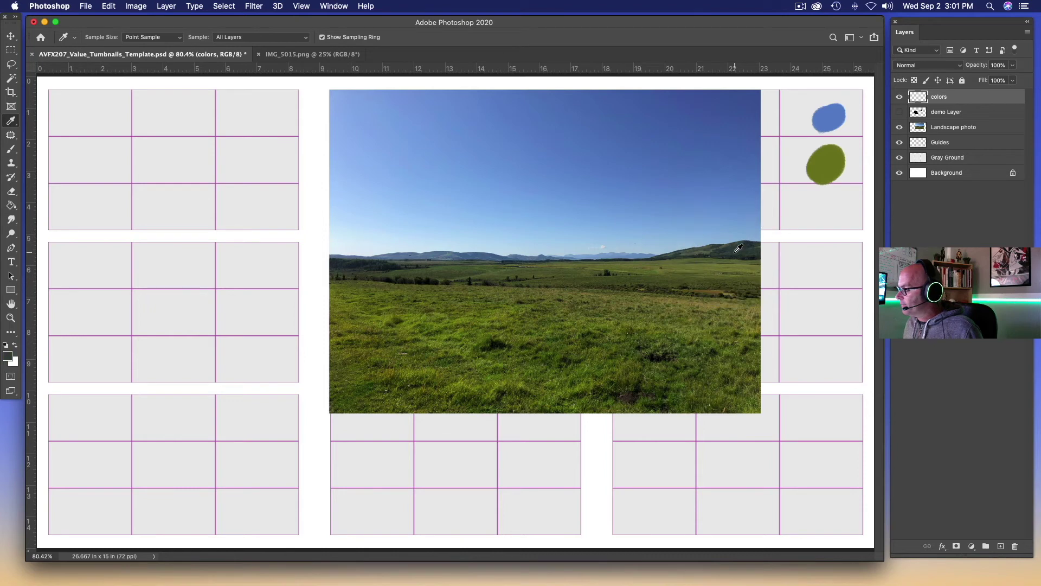
left_click(738, 248)
key("b")
left_click_drag(824, 205, 817, 226)
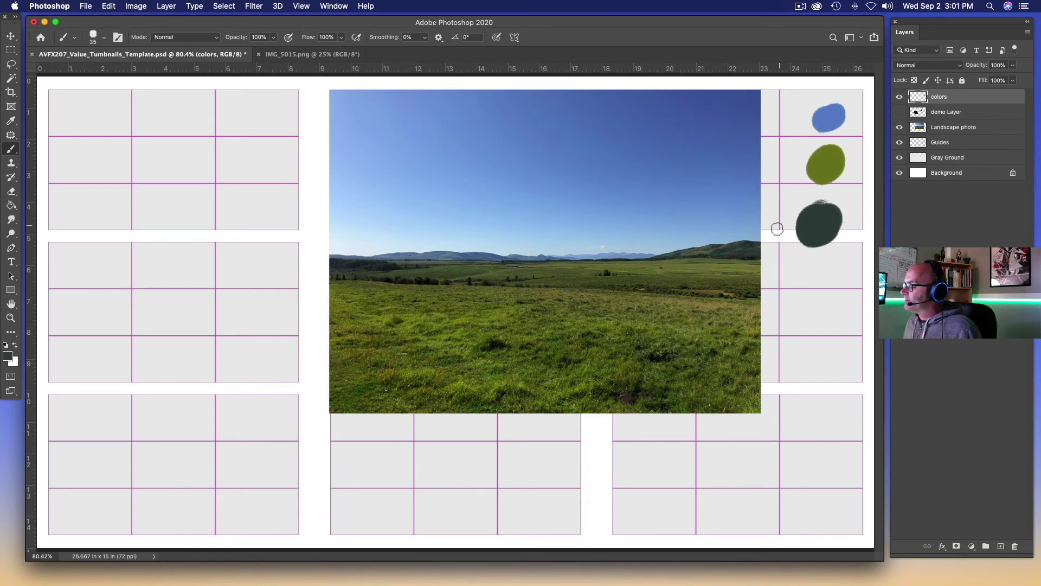
Step: Hide the Landscape photo layer and sample the blue swatch as the foreground color
left_click(899, 129)
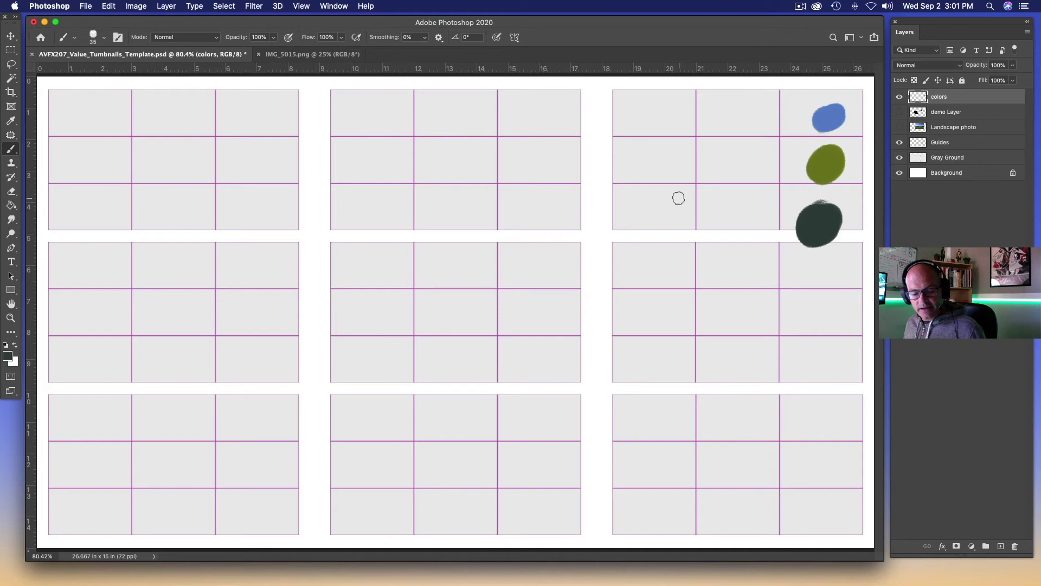
key("i")
left_click(834, 114)
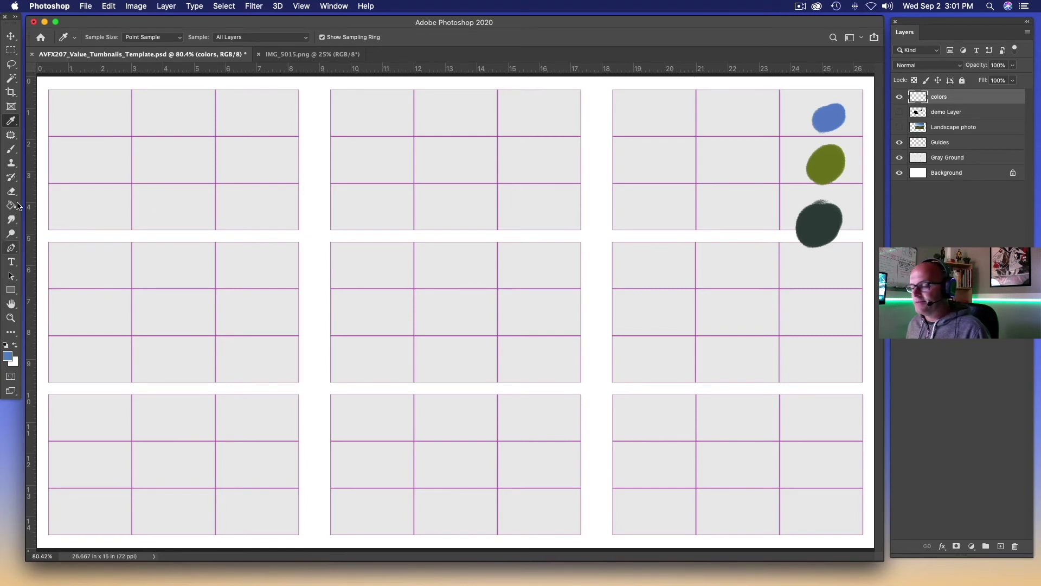
Step: Compare the tool options of the Brush and Crop tools and return to the Brush tool
left_click(10, 150)
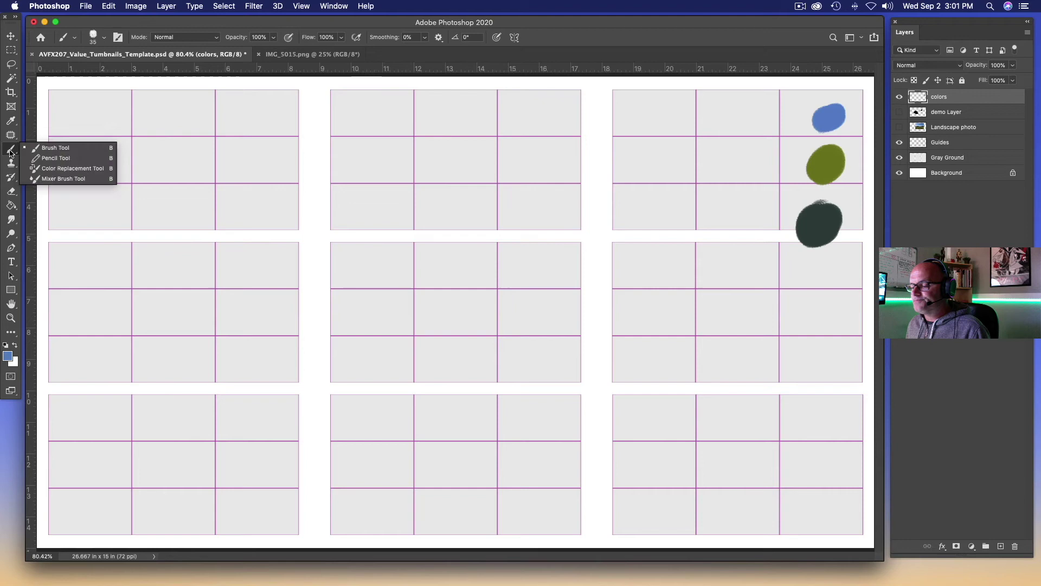
left_click(11, 152)
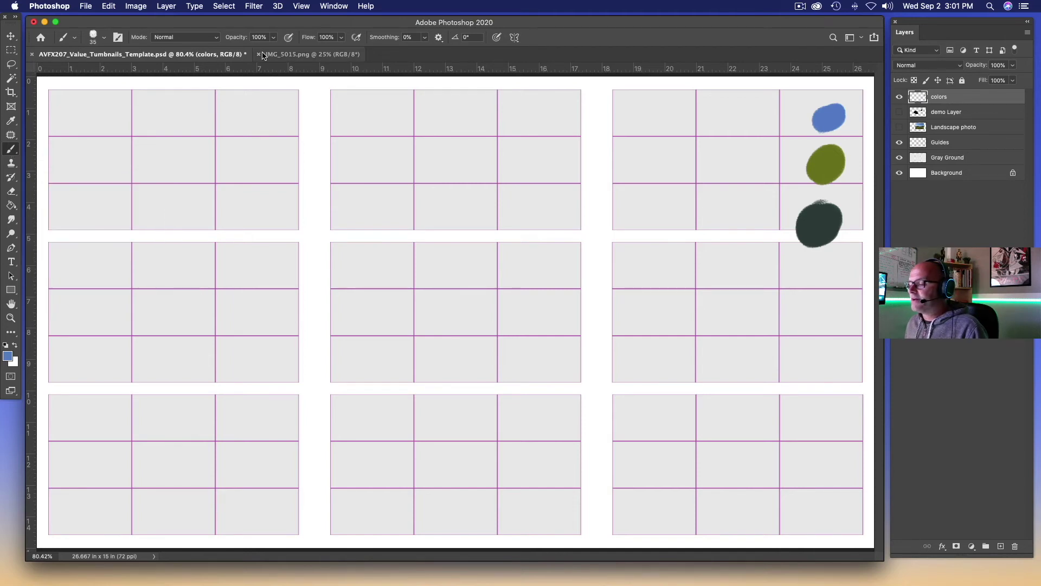
left_click(11, 92)
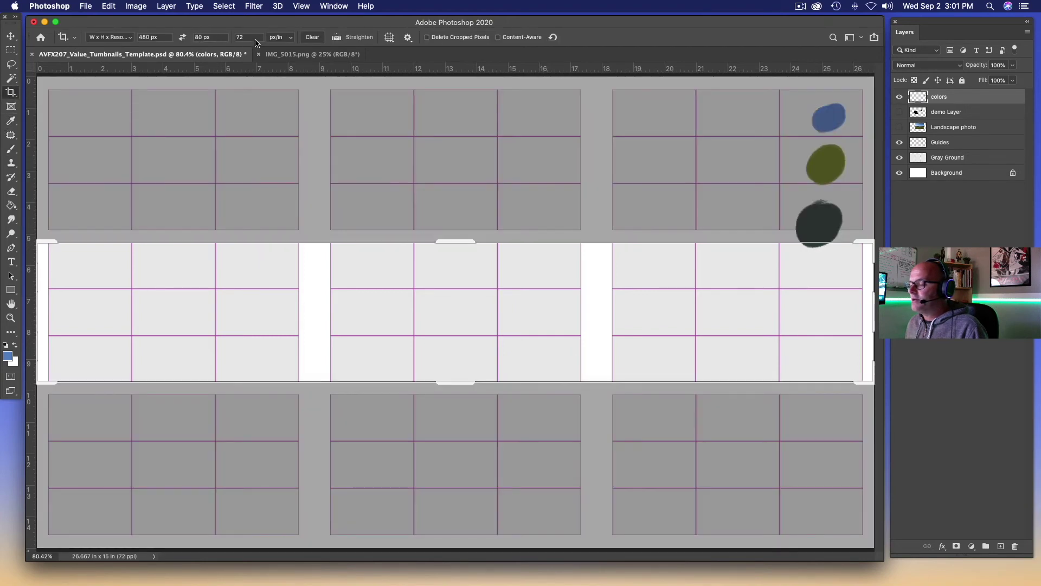
left_click(11, 149)
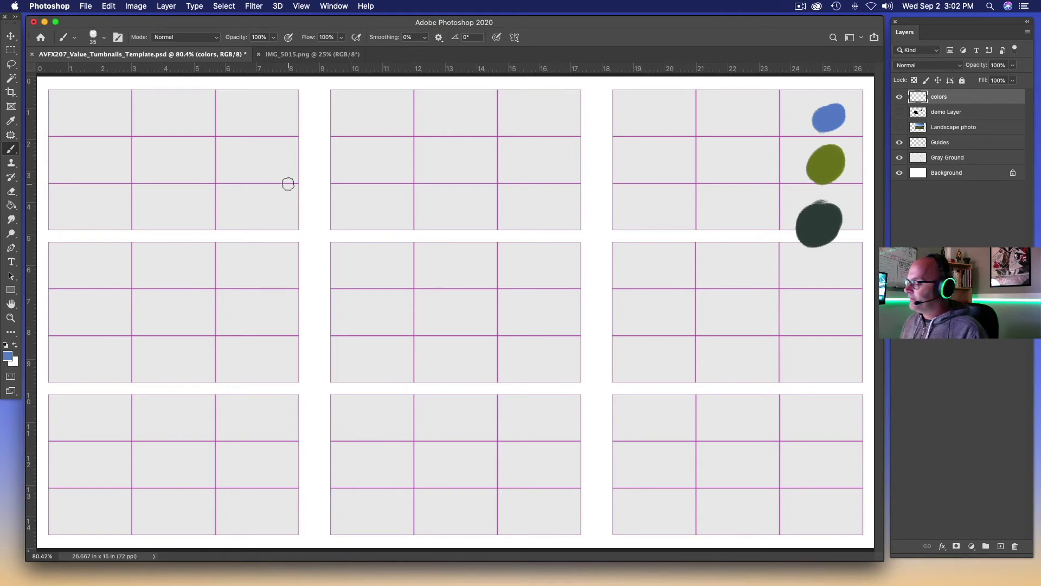
Step: Paint a blue scribble across the middle-column thumbnails, and a second one overlapping its lower right at 25% brush opacity
mouse_move(404, 212)
left_mouse_down()
mouse_move(437, 201)
mouse_move(415, 260)
mouse_move(429, 262)
mouse_move(494, 219)
mouse_move(456, 288)
mouse_move(476, 307)
left_mouse_up()
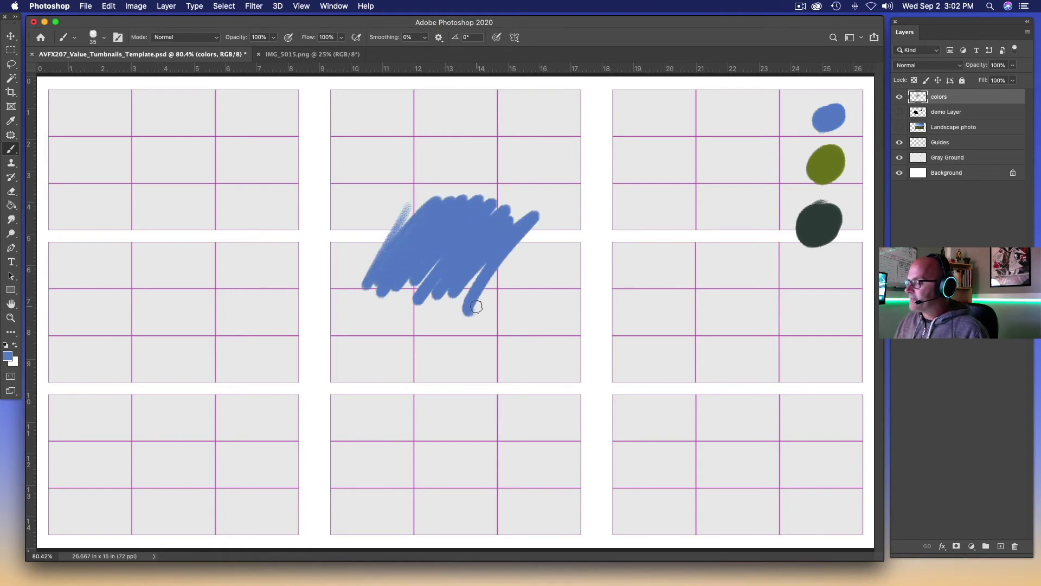
left_click(273, 37)
left_click_drag(249, 50, 235, 50)
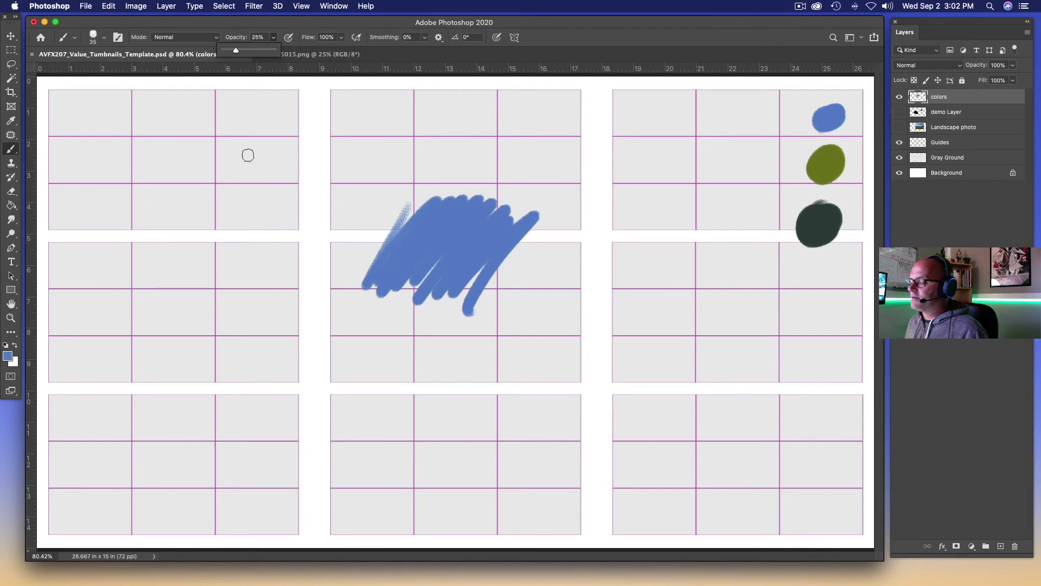
mouse_move(535, 272)
left_mouse_down()
mouse_move(530, 305)
mouse_move(548, 265)
mouse_move(477, 318)
mouse_move(569, 270)
mouse_move(564, 325)
left_mouse_up()
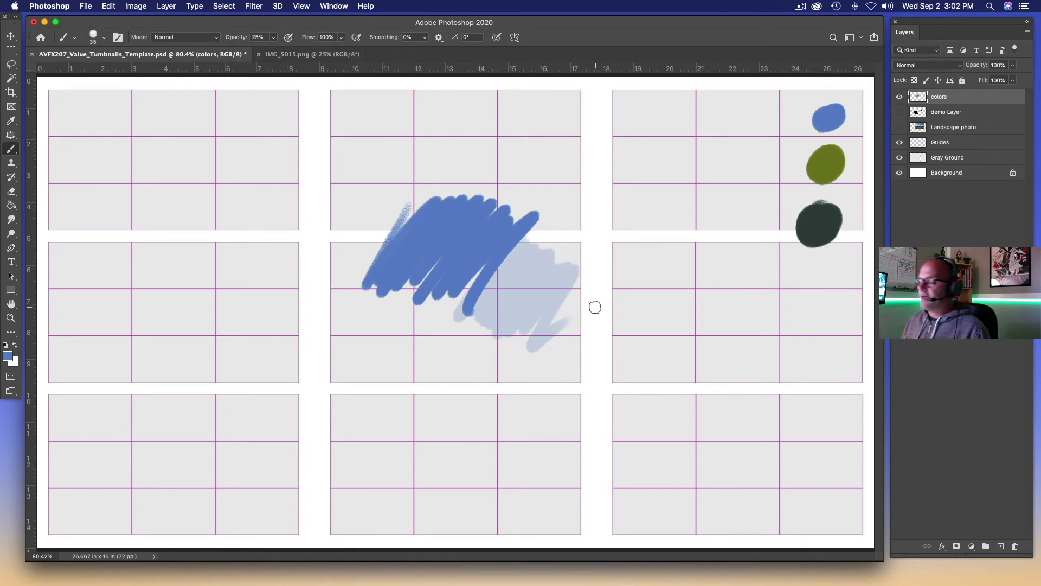
Step: Undo both blue scribbles and set the brush opacity to 100%
key("super+z")
key("super+z")
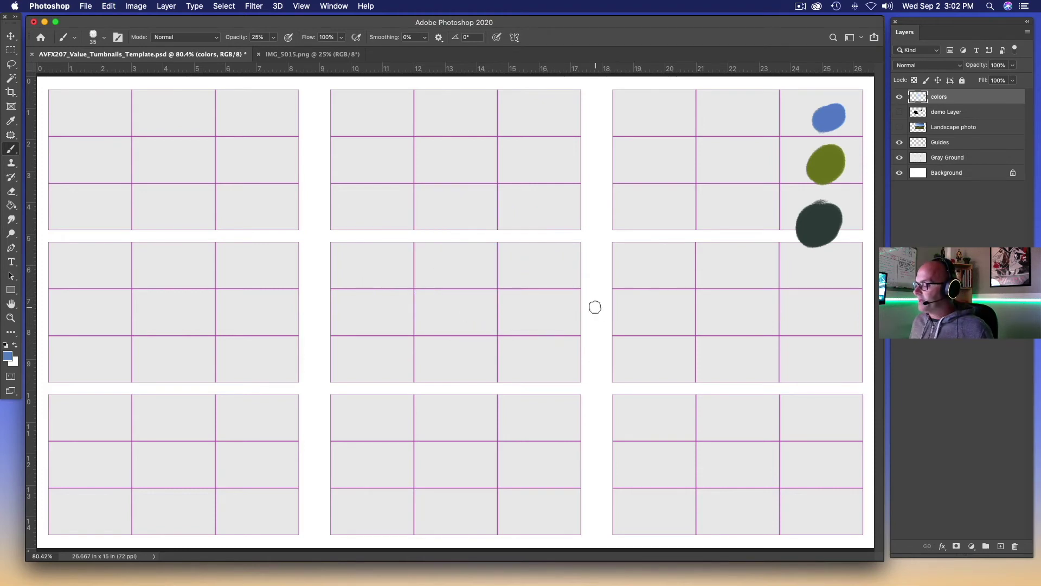
left_click(273, 37)
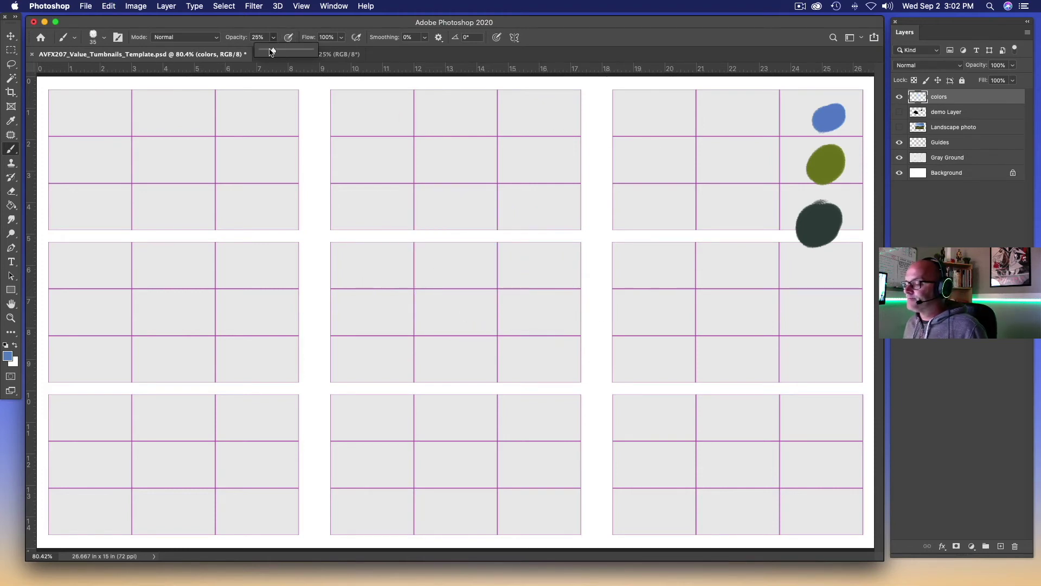
left_click_drag(272, 51, 311, 50)
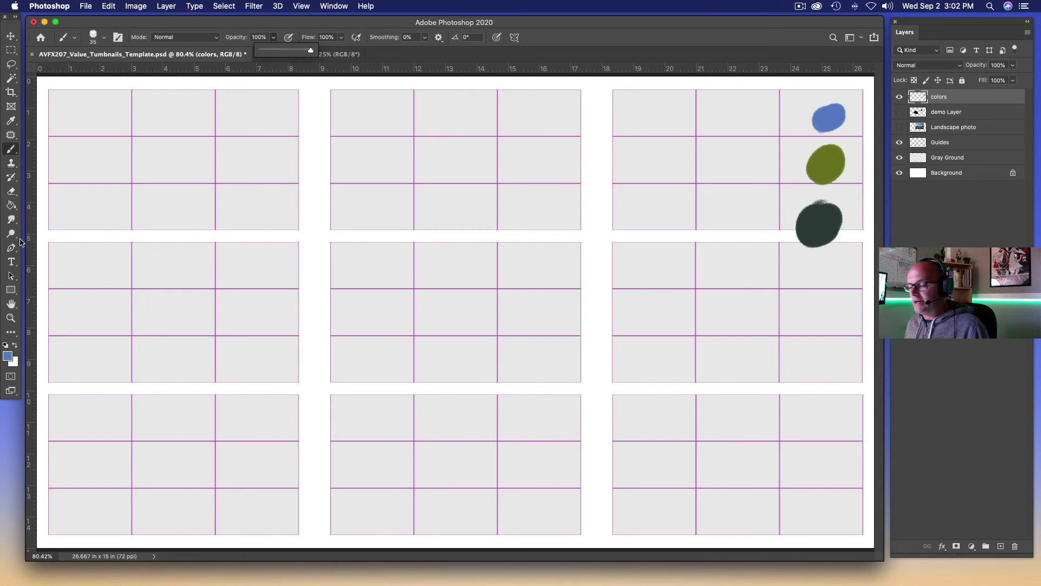
Step: Magnify the thumbnail grid to 200% with the Zoom tool and fit the whole canvas on screen again
left_click(11, 319)
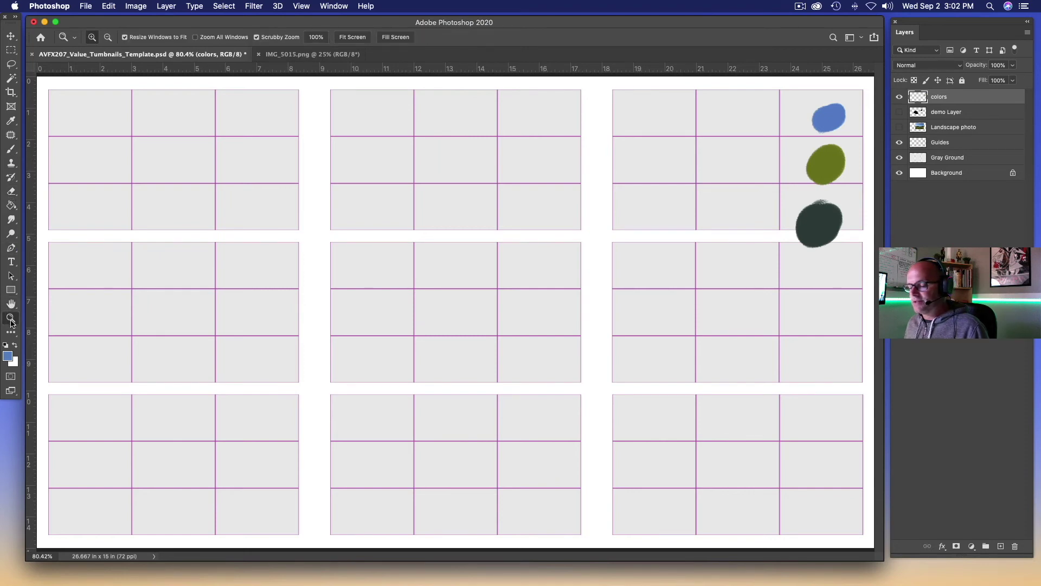
left_click(551, 285)
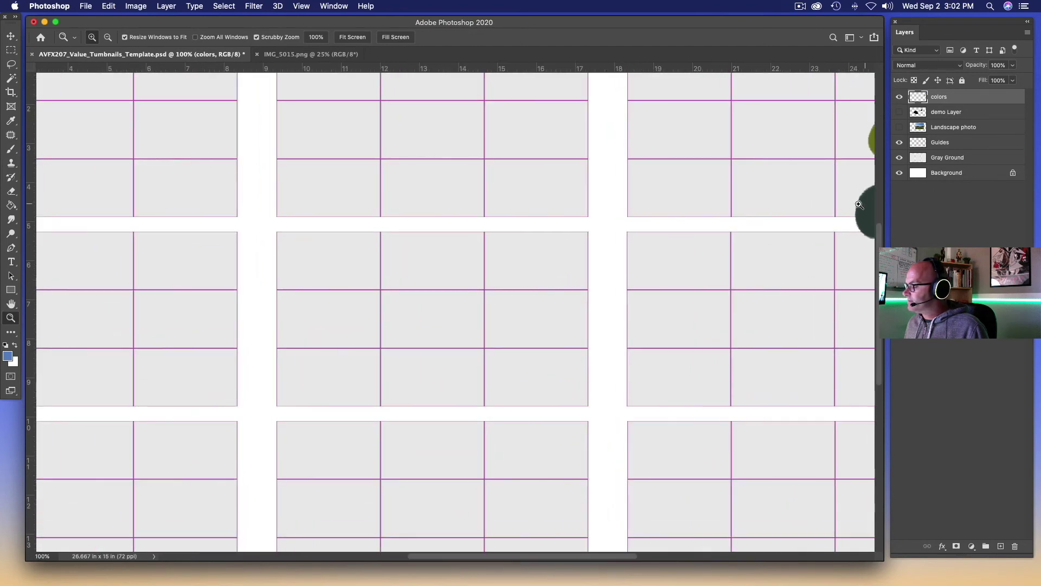
left_click(710, 213)
right_click(707, 220)
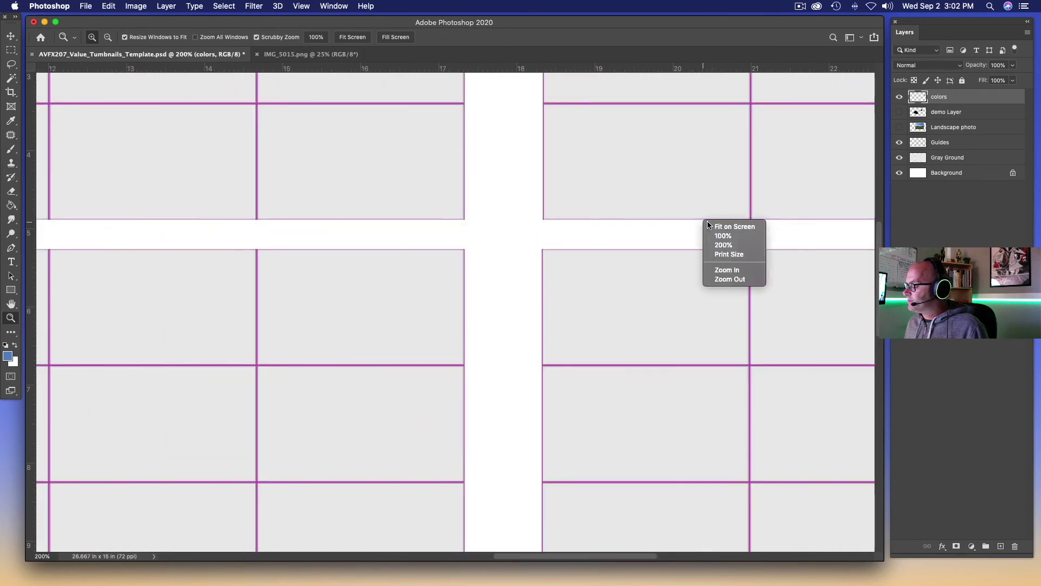
left_click(734, 227)
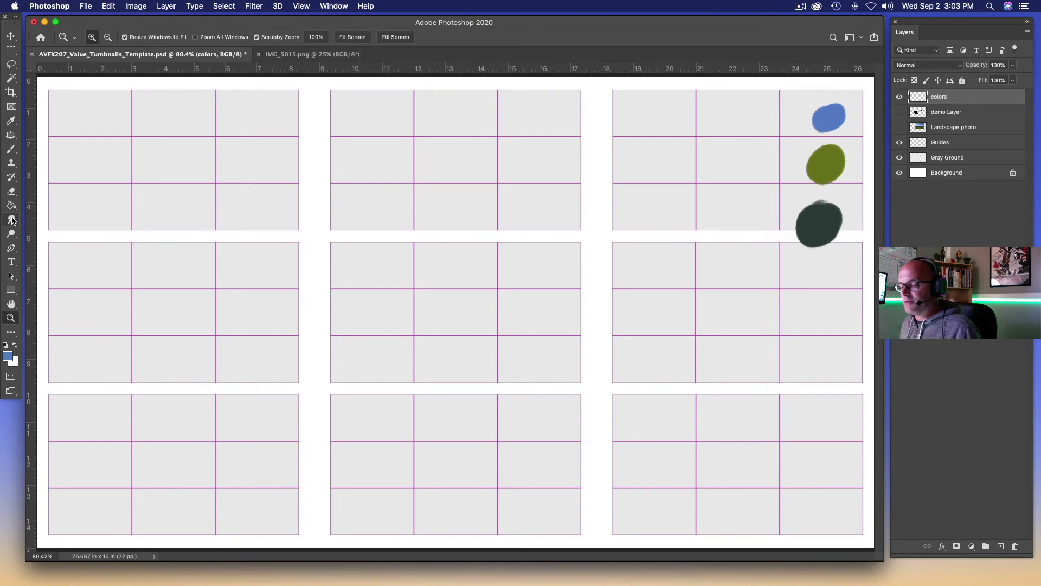
Step: Activate the Eraser tool and make the Landscape photo and demo Layer layers visible
left_click(11, 192)
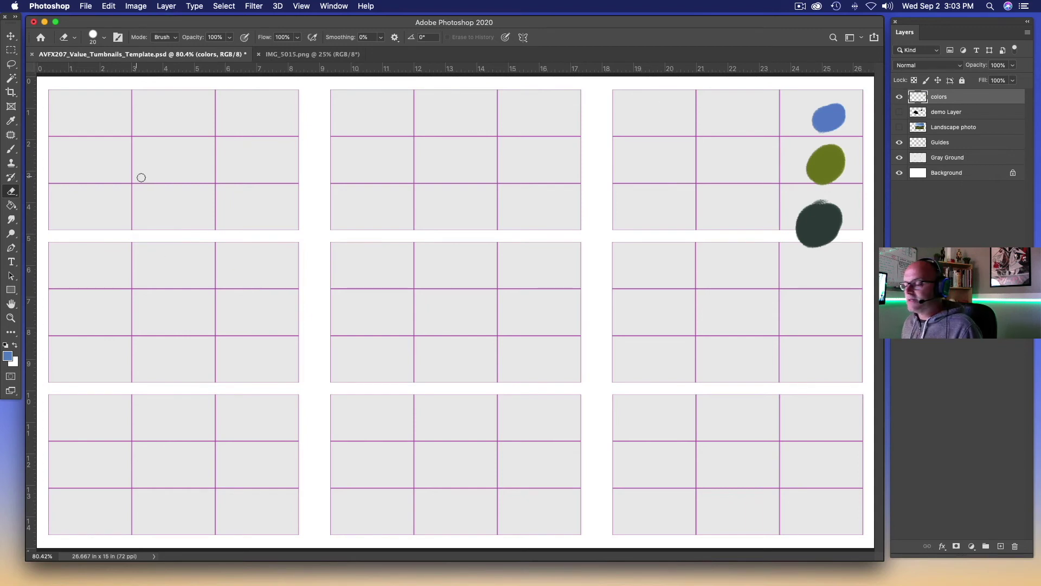
left_click(899, 127)
left_click(899, 111)
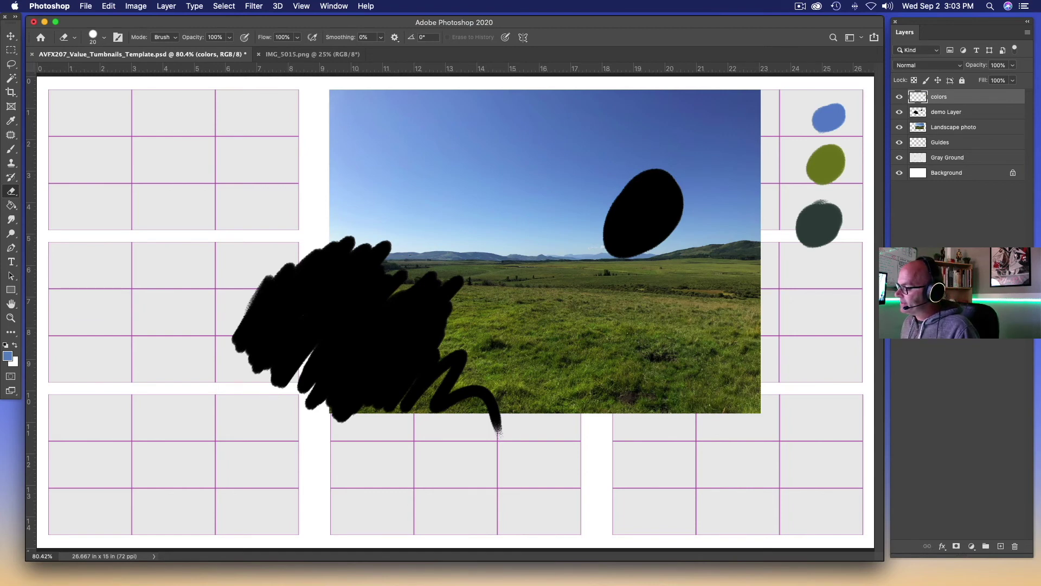
Step: Hide the demo Layer, colors and Guides layers, leaving the Landscape photo layer showing
left_click(900, 112)
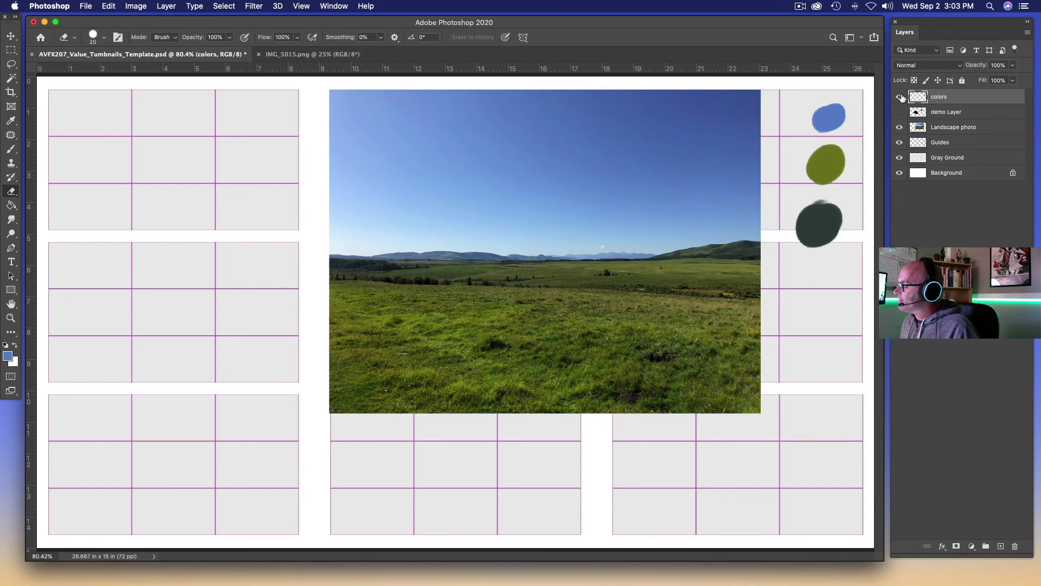
left_click(900, 97)
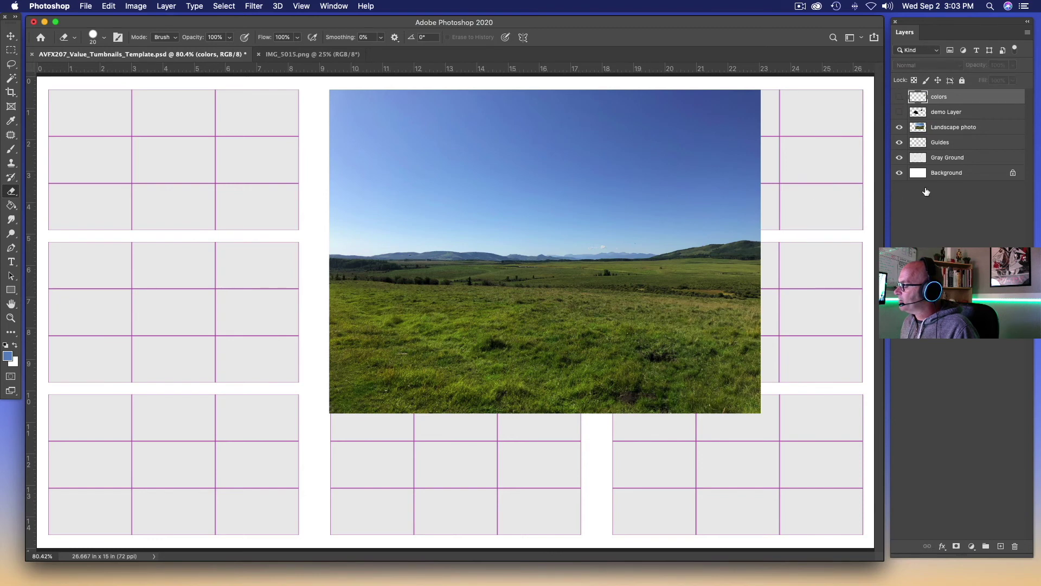
left_click(900, 143)
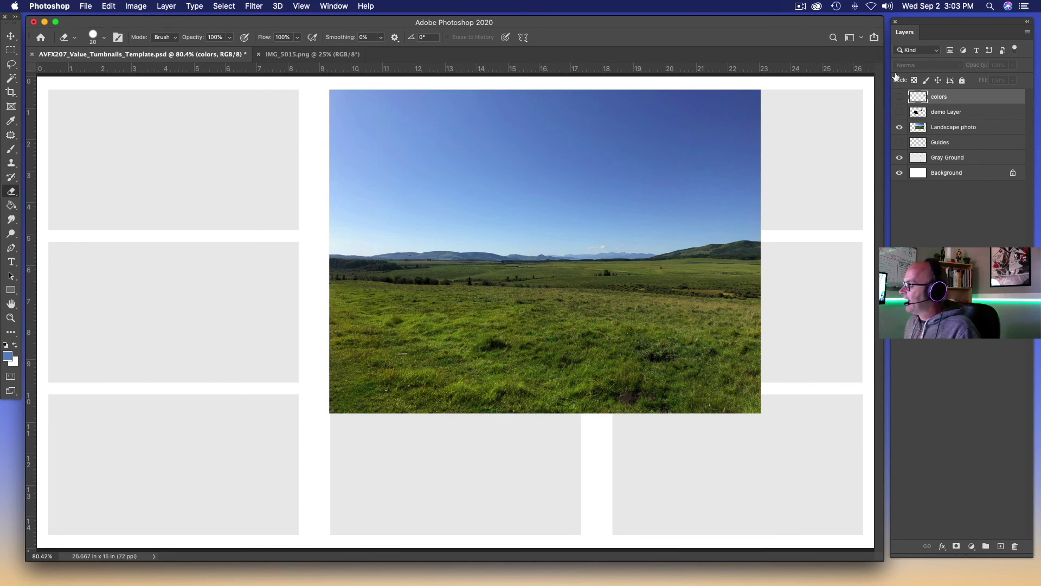
Step: Save a PNG copy as AVFX207_Value_Tumbnails_Template.png on the Desktop, using the large file size (fastest saving) option
left_click(86, 7)
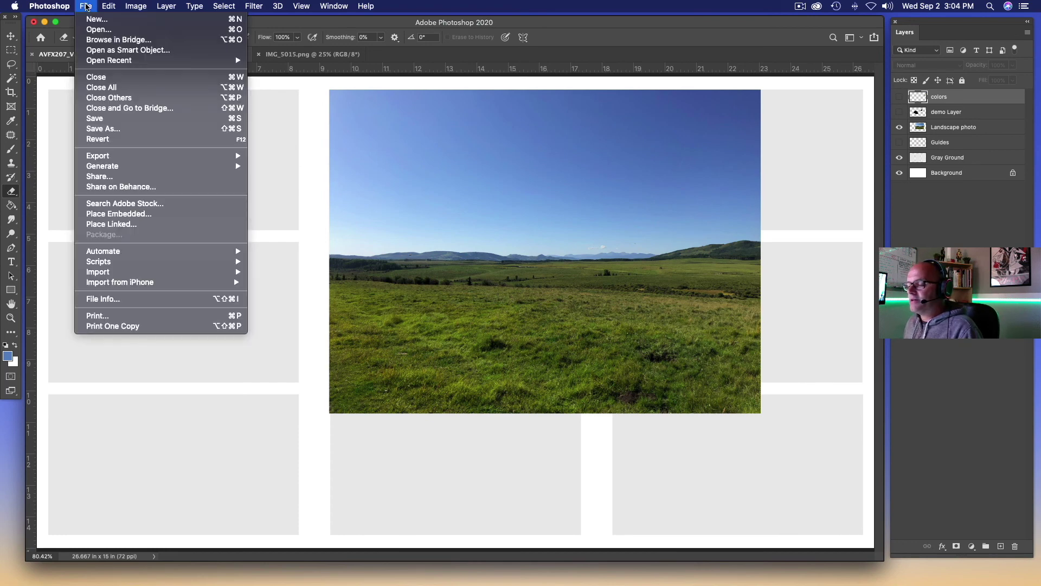
left_click(101, 130)
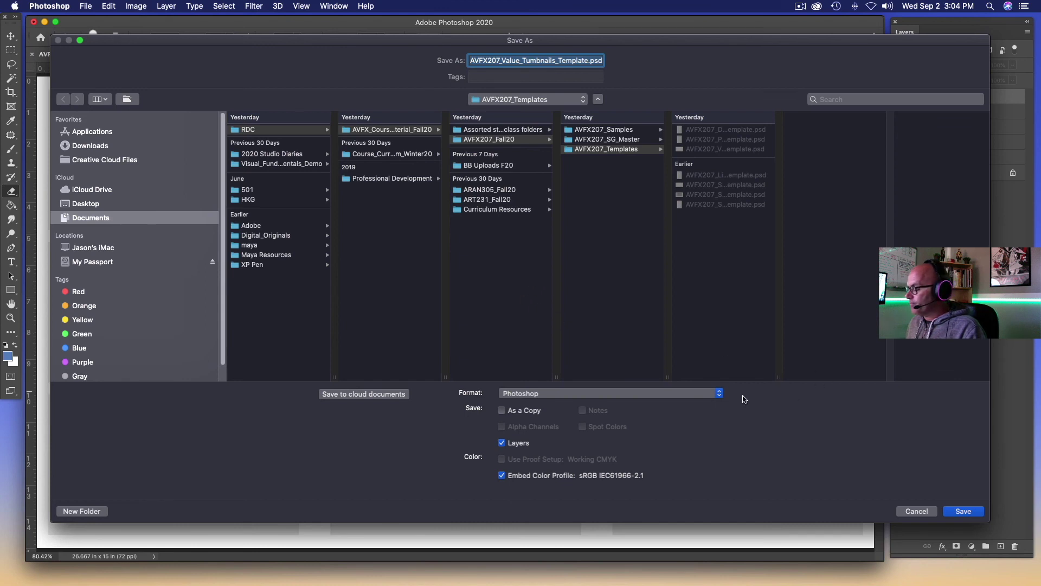
left_click(720, 395)
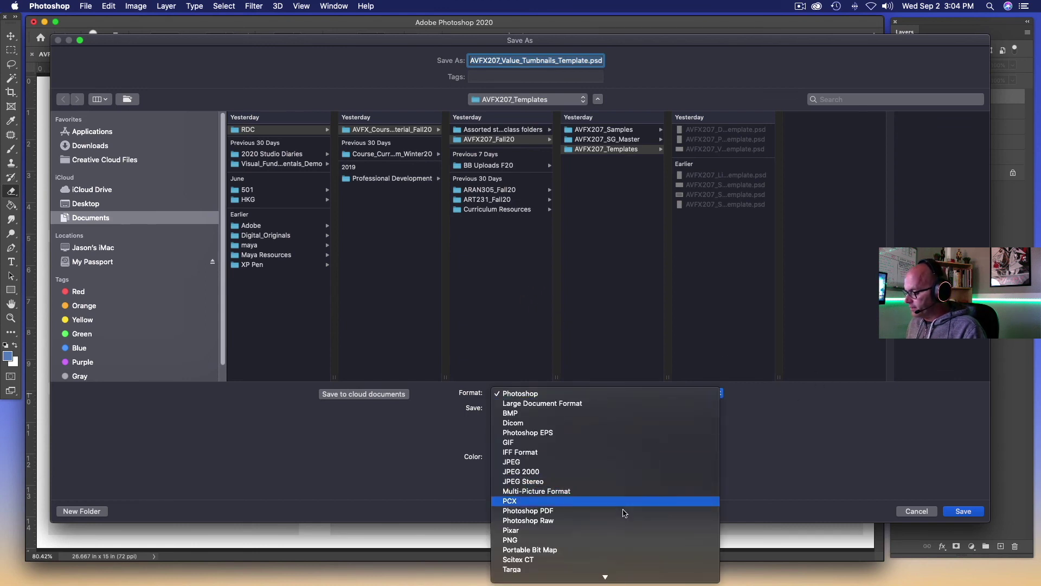
key("Return")
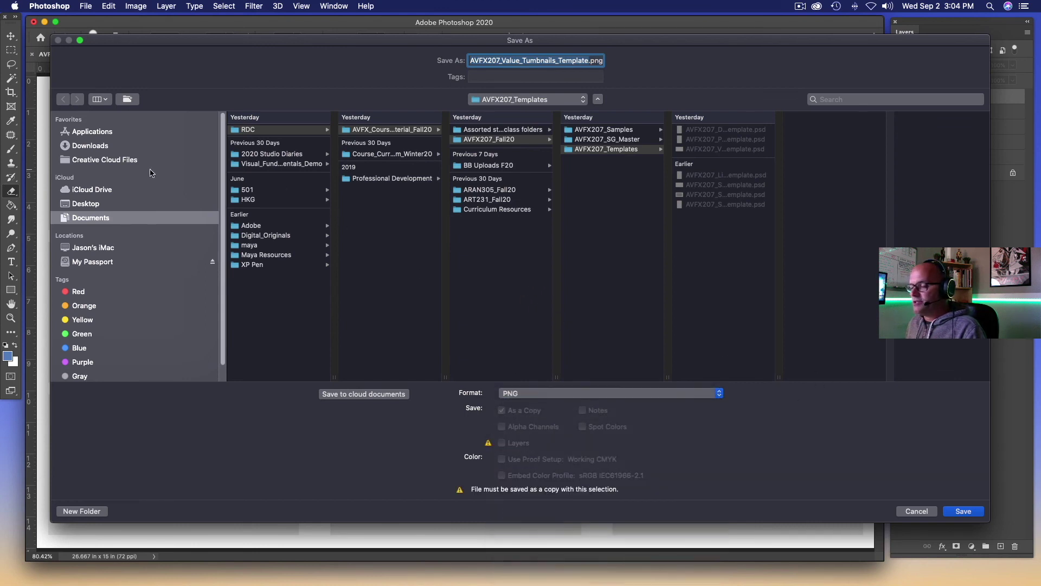
left_click(84, 205)
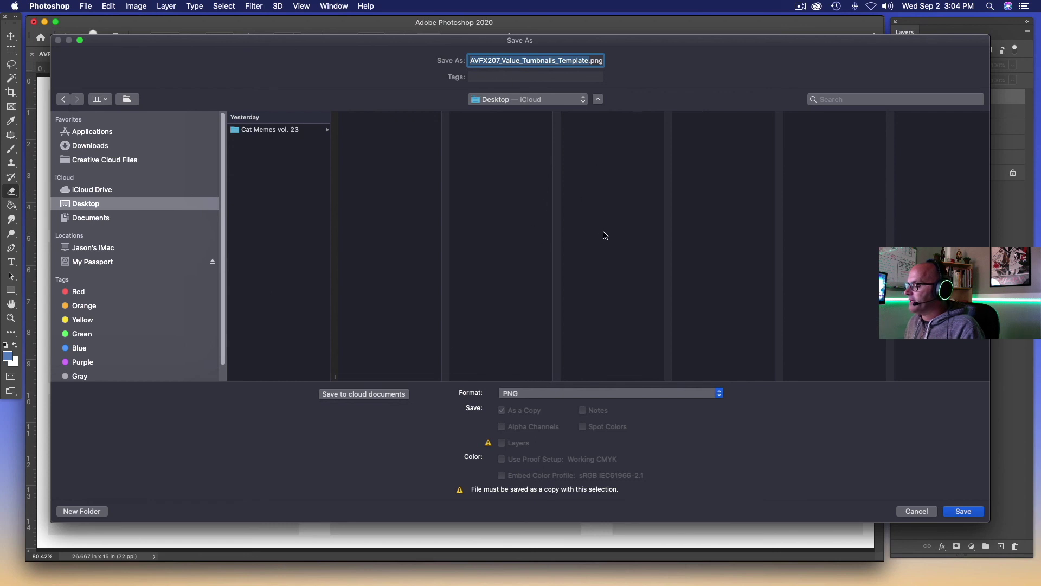
left_click(963, 511)
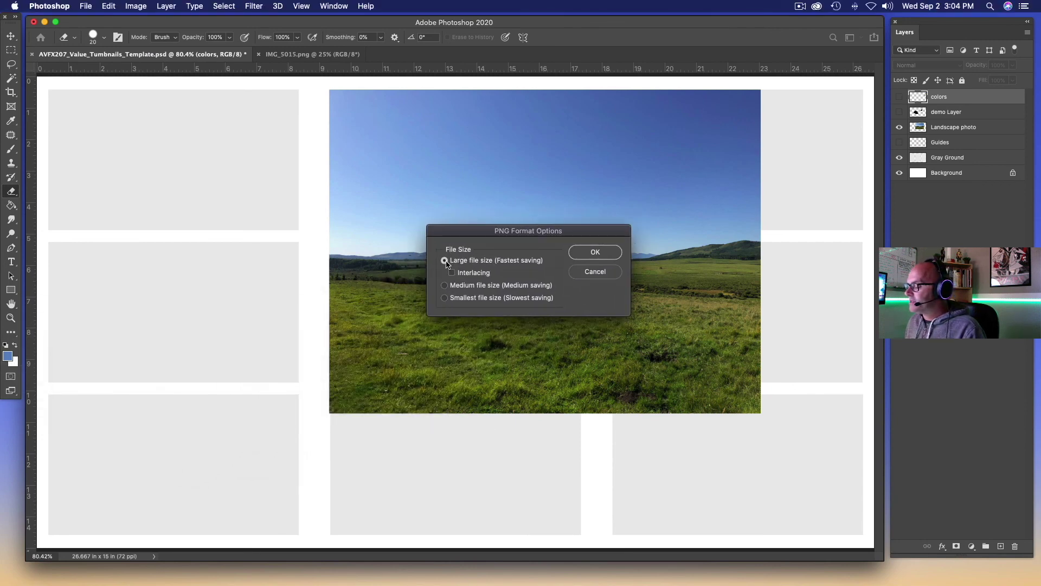
left_click(594, 252)
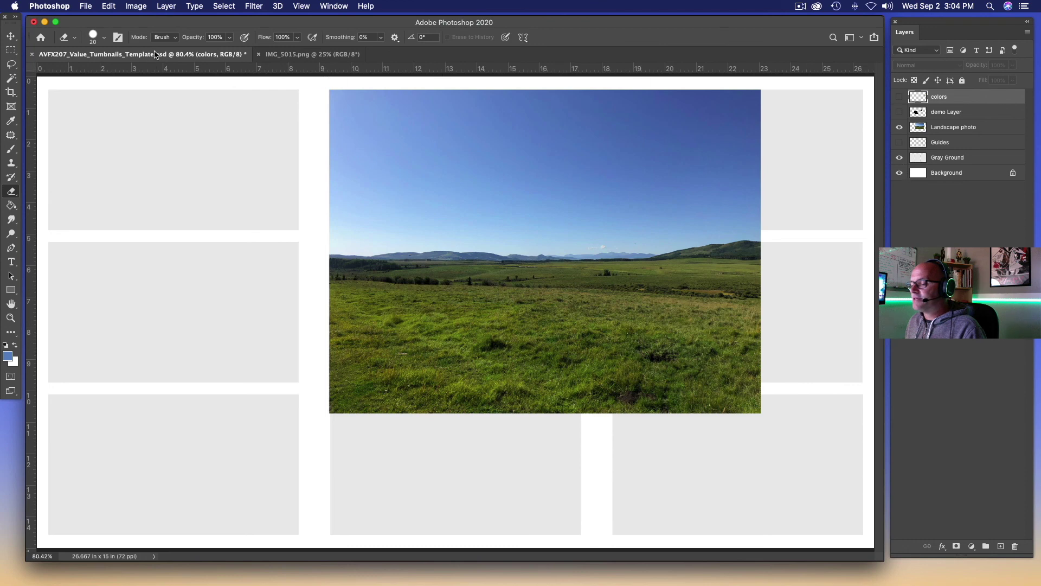
Step: Close the IMG_5015.png document and show the template's Guides, demo Layer and colors layers again
left_click(258, 54)
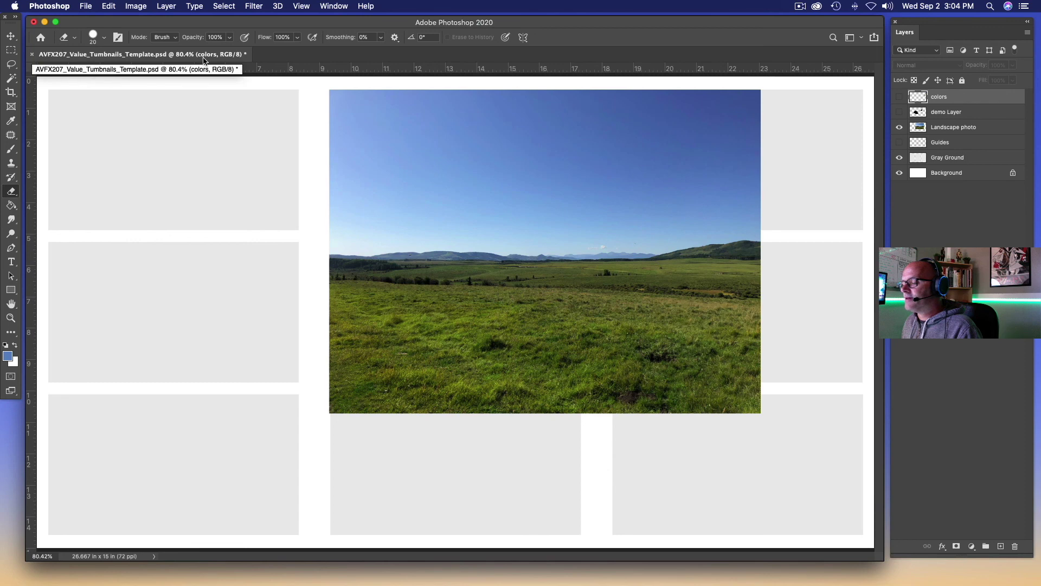
left_click(899, 142)
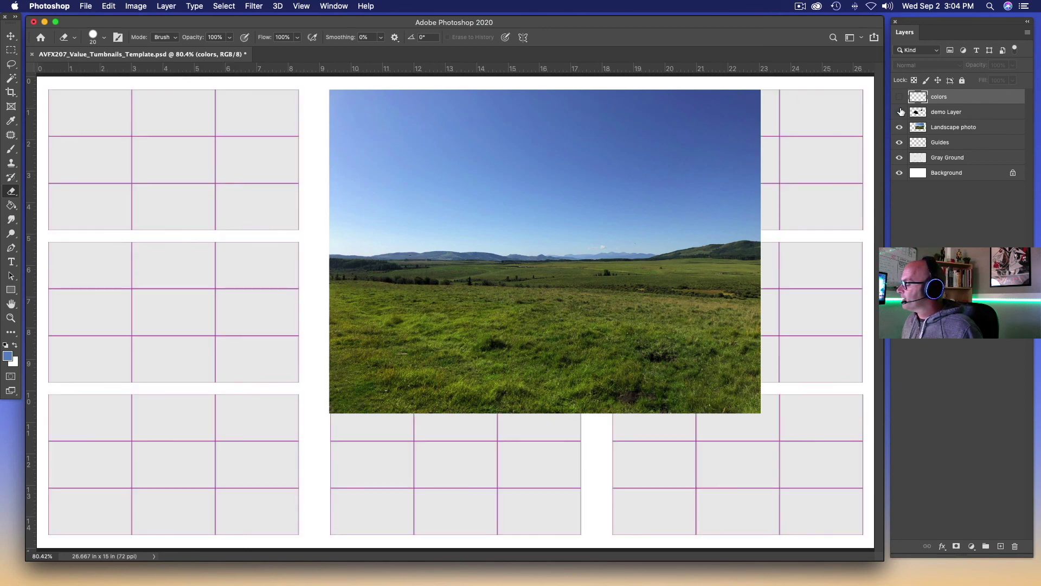
left_click(898, 112)
left_click(899, 97)
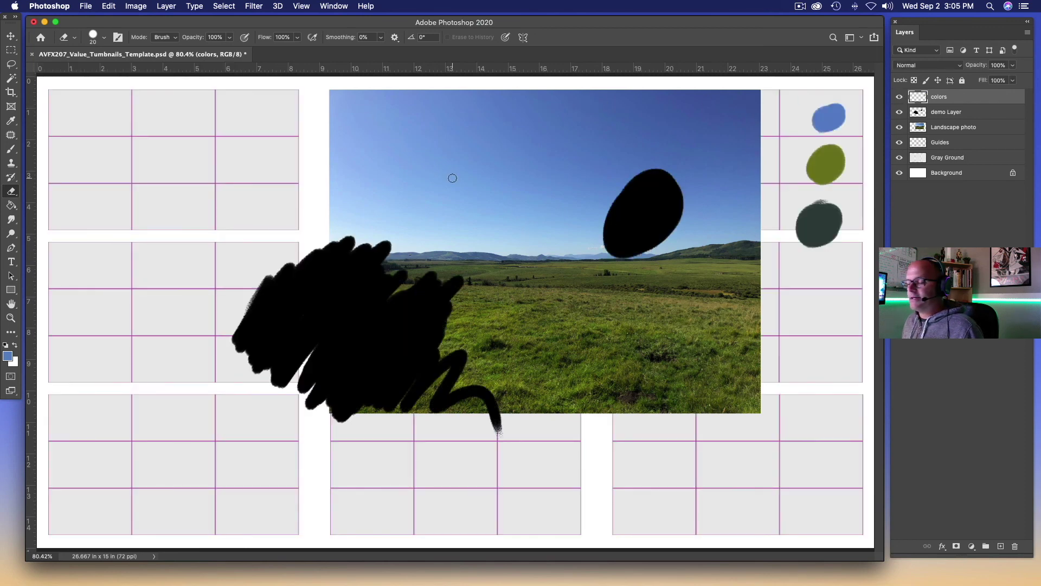
Step: Open the saved PNG copy from the Desktop to view it, and return to the layered template fitted on screen
left_click(87, 6)
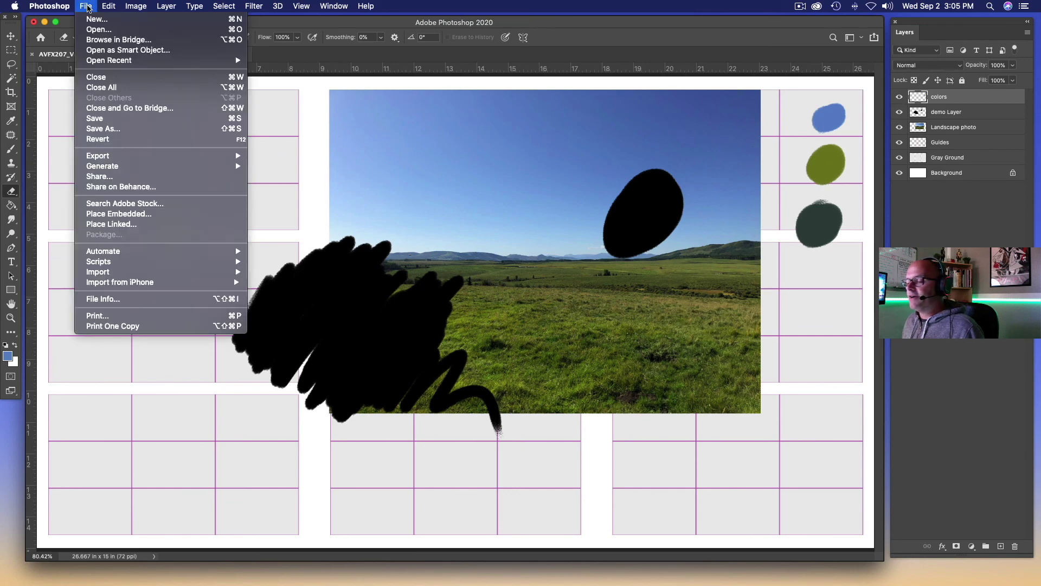
left_click(98, 29)
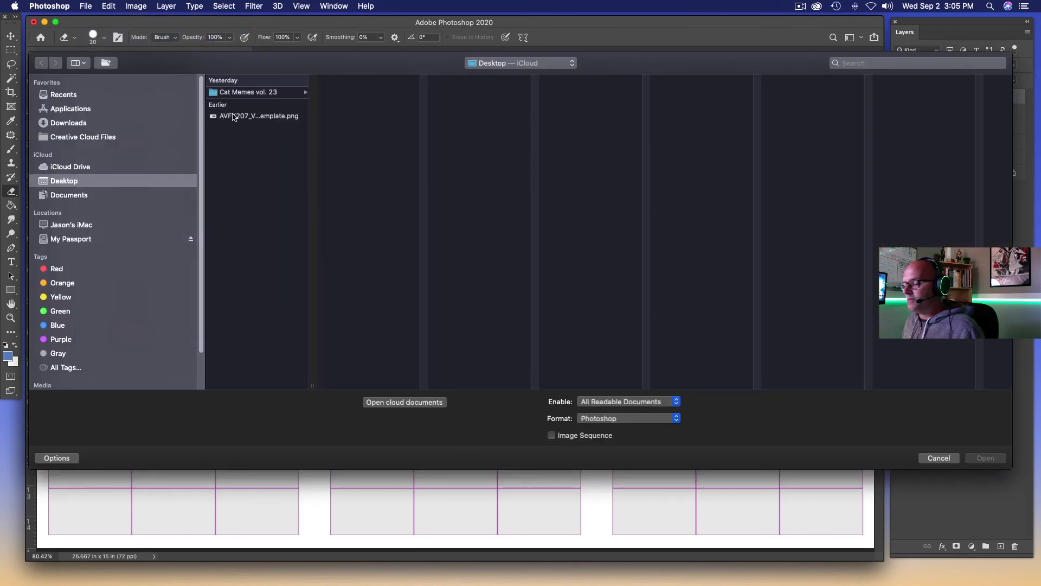
double_click(244, 117)
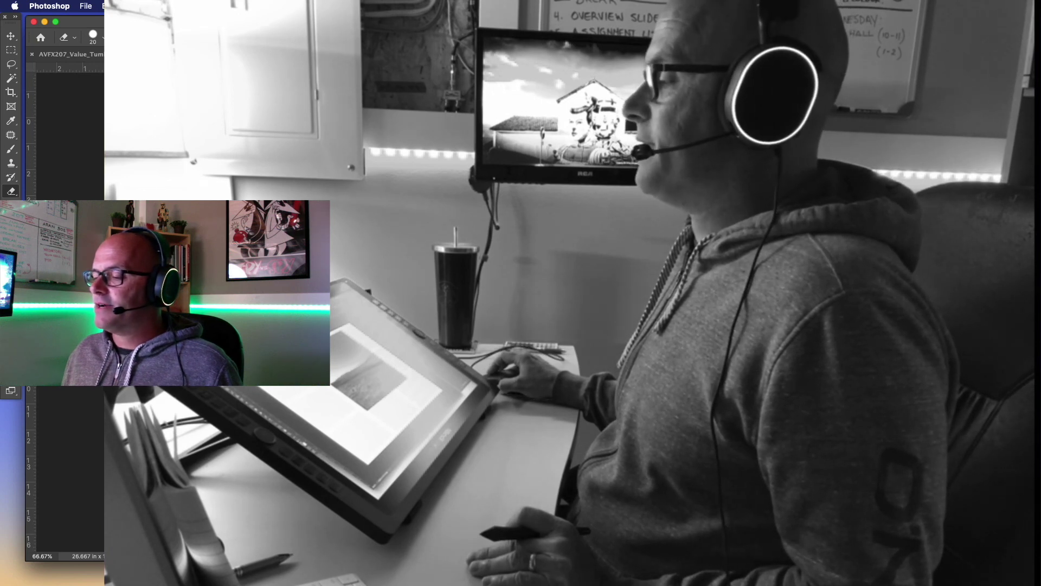
key("ctrl+0")
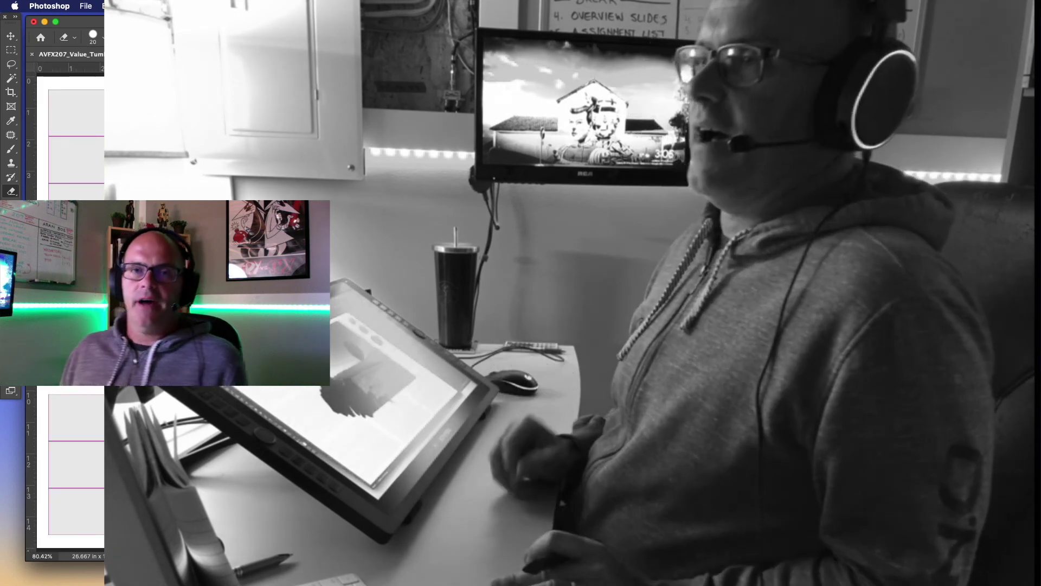